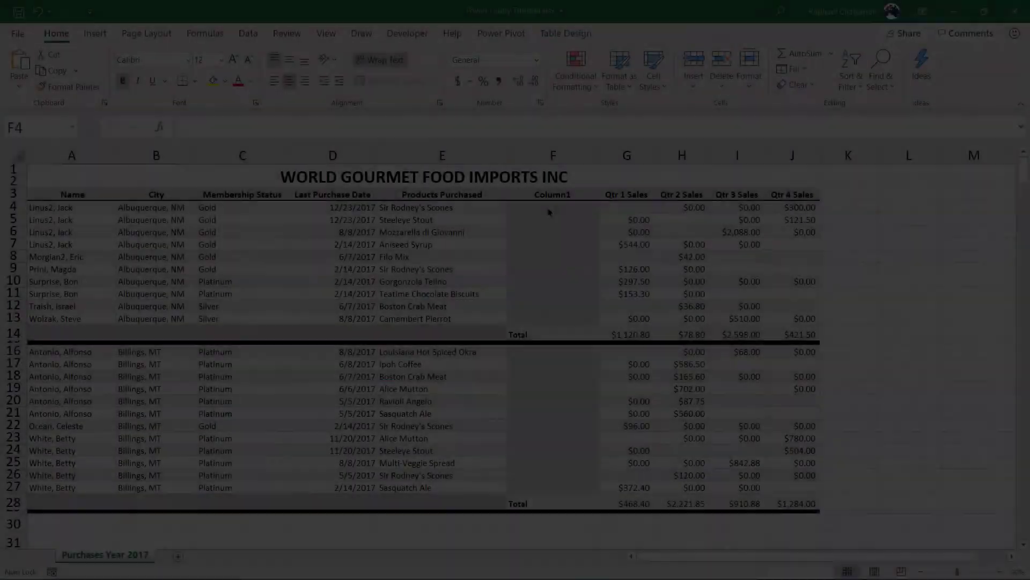
Send the sales table into Power Query Editor as the Table2 query using From Table/Range
click(548, 208)
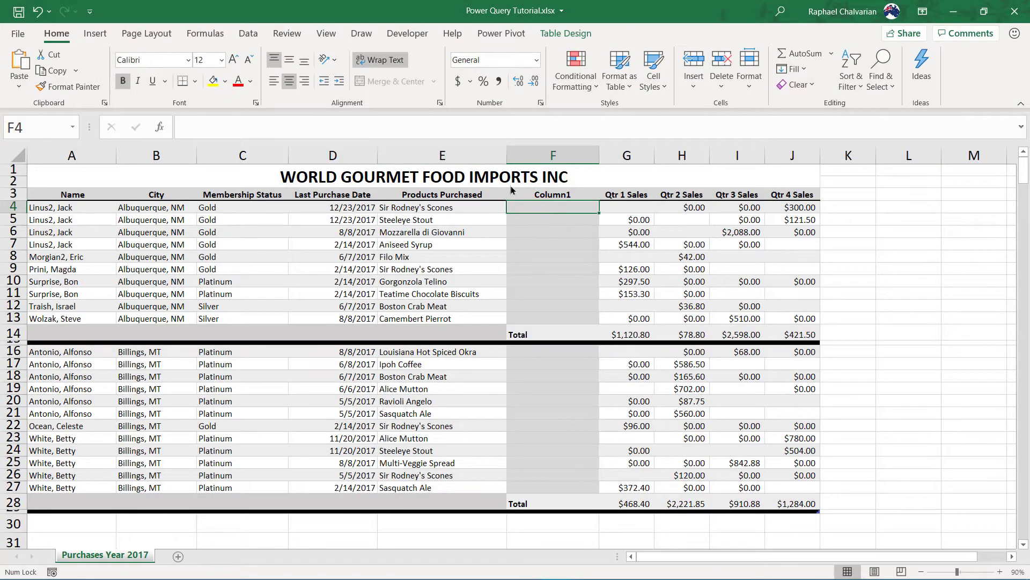
click(250, 34)
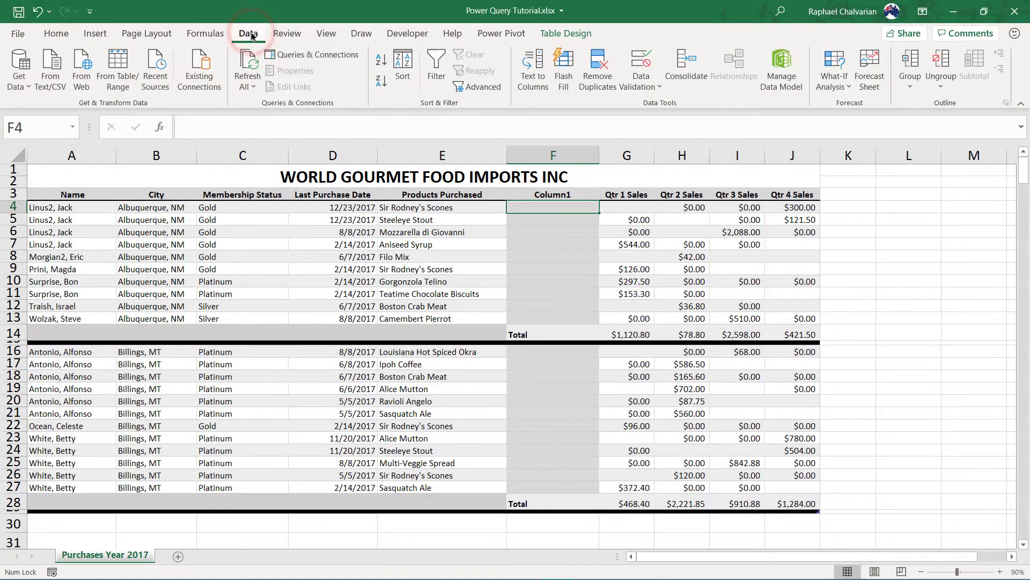
click(115, 63)
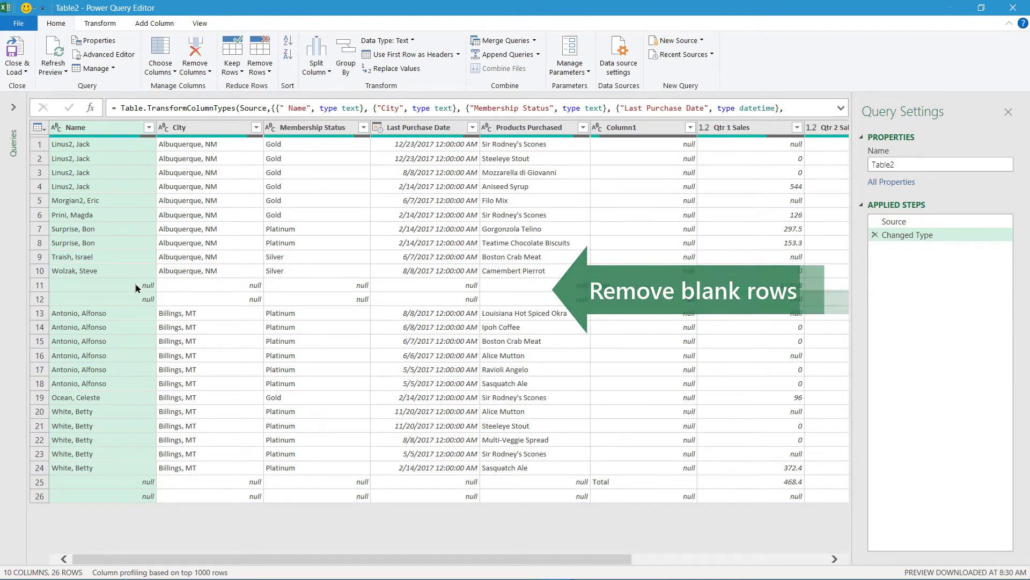
Filter the Name column to exclude (null), leaving the 22 customer rows
click(149, 127)
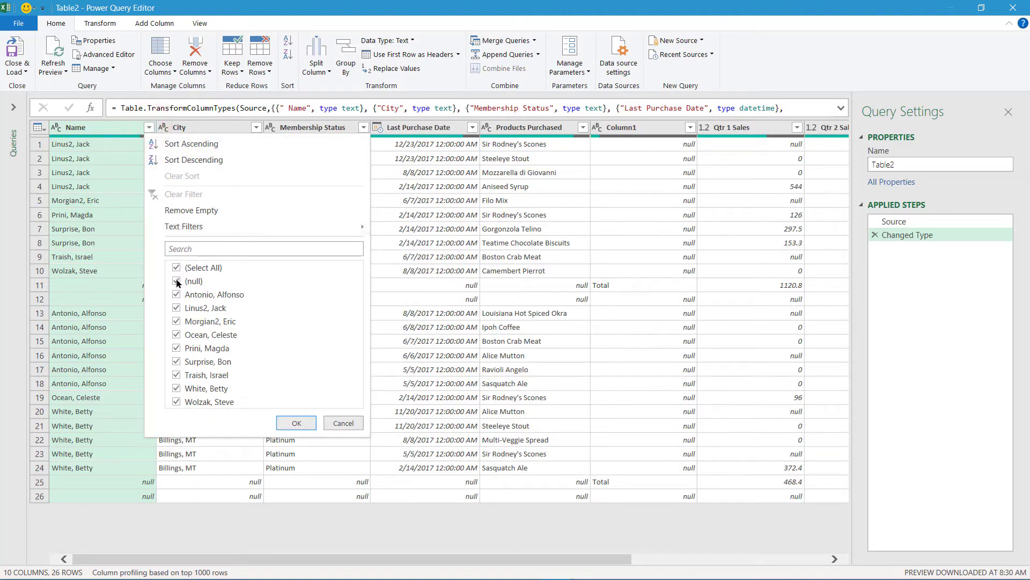
click(177, 281)
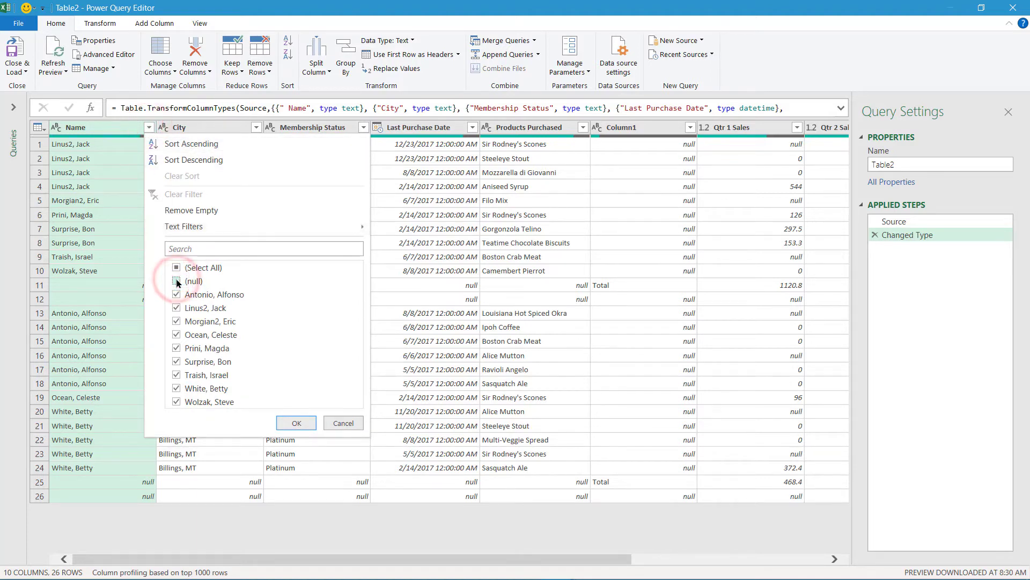
click(285, 423)
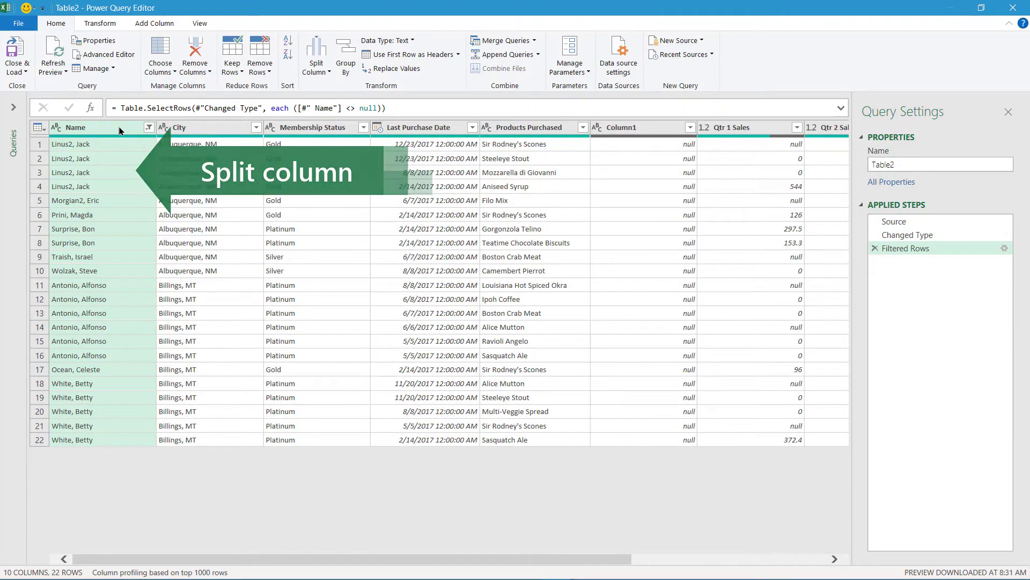
Split the Name column by the comma delimiter into Name.1 and Name.2
click(325, 72)
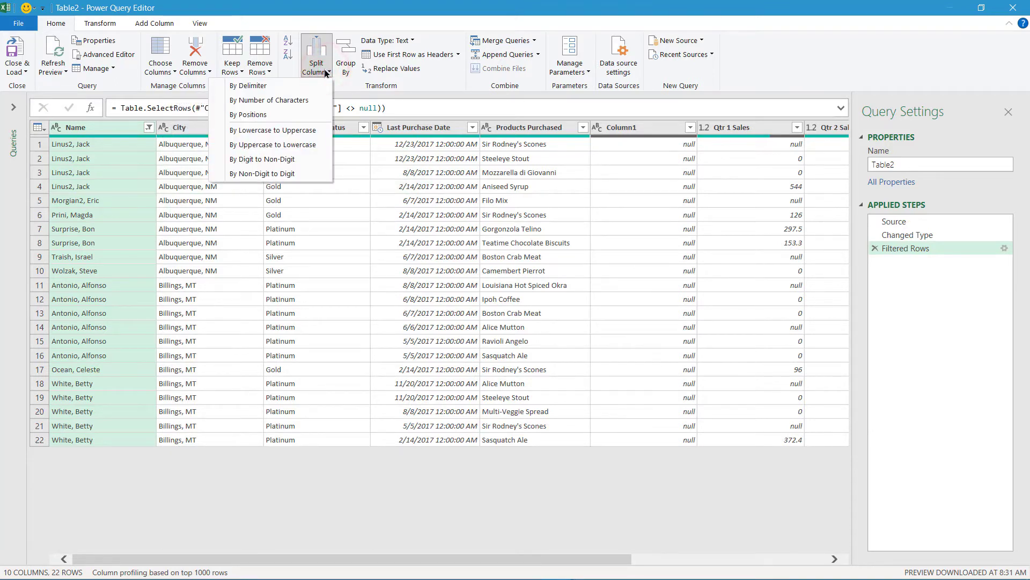
click(293, 84)
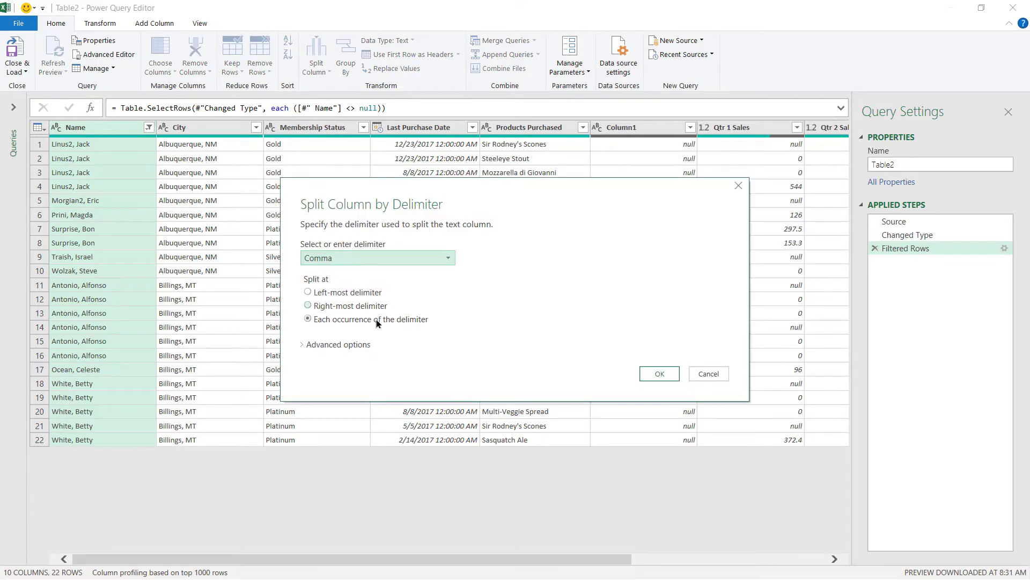
click(661, 373)
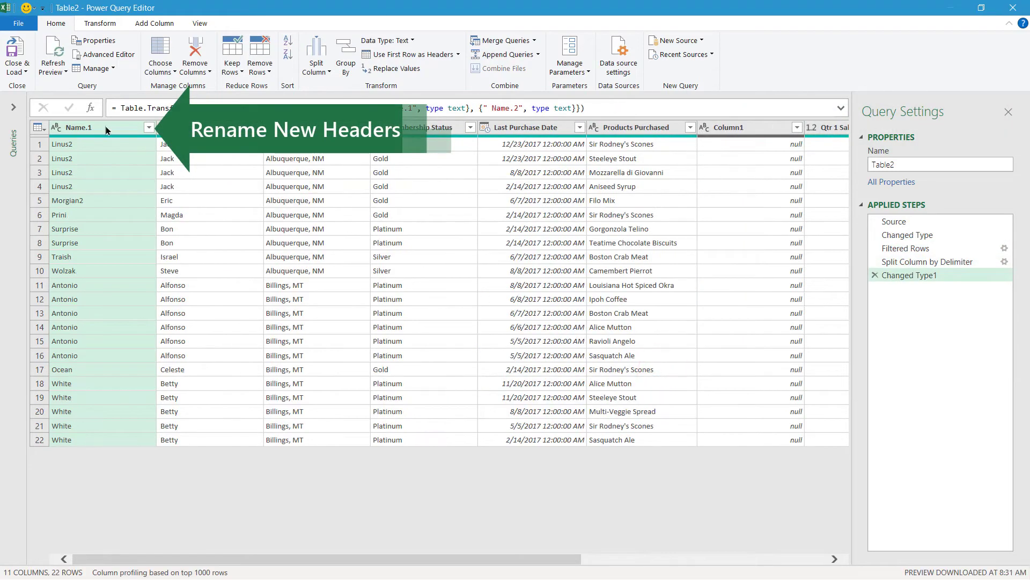
Rename Name.1 to Last Name and Name.2 to First Name
right_click(107, 131)
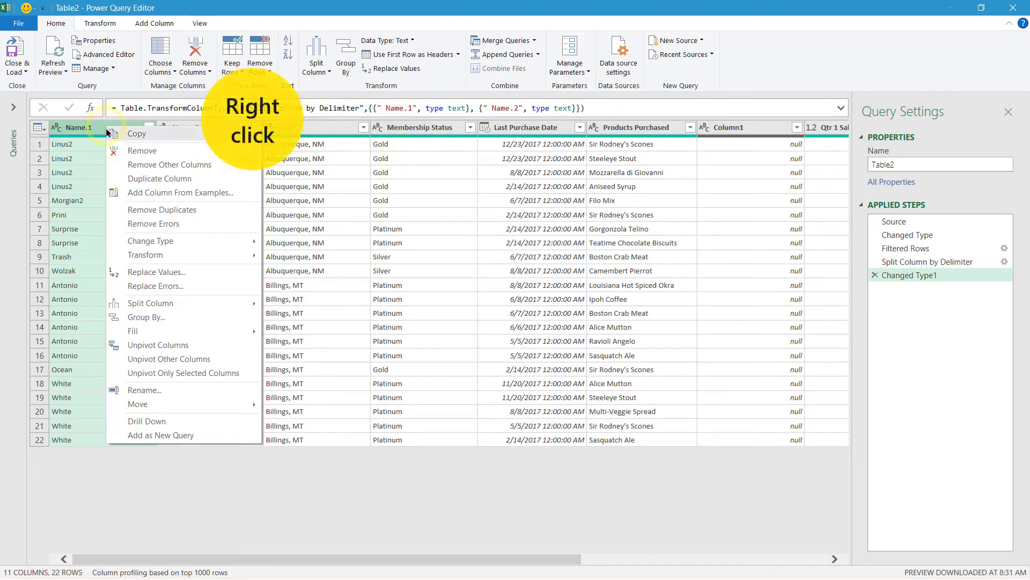
click(163, 389)
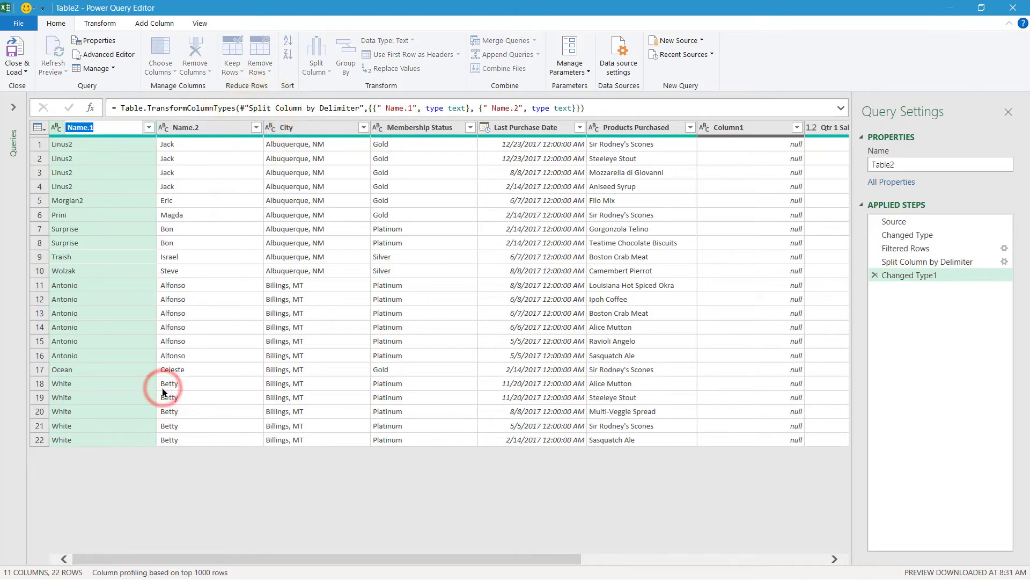
text(Las)
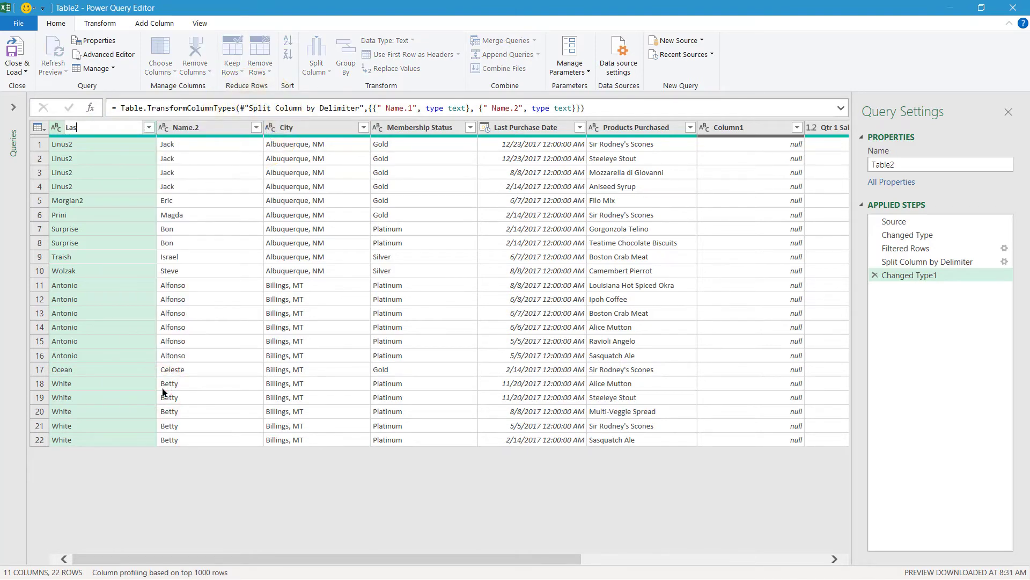
text(t Name)
key(Return)
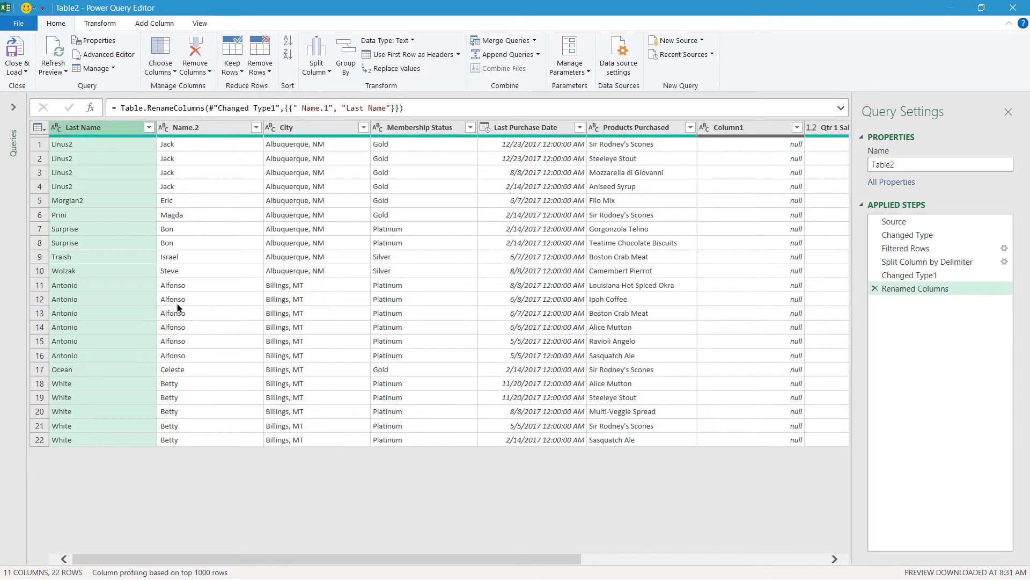
right_click(210, 128)
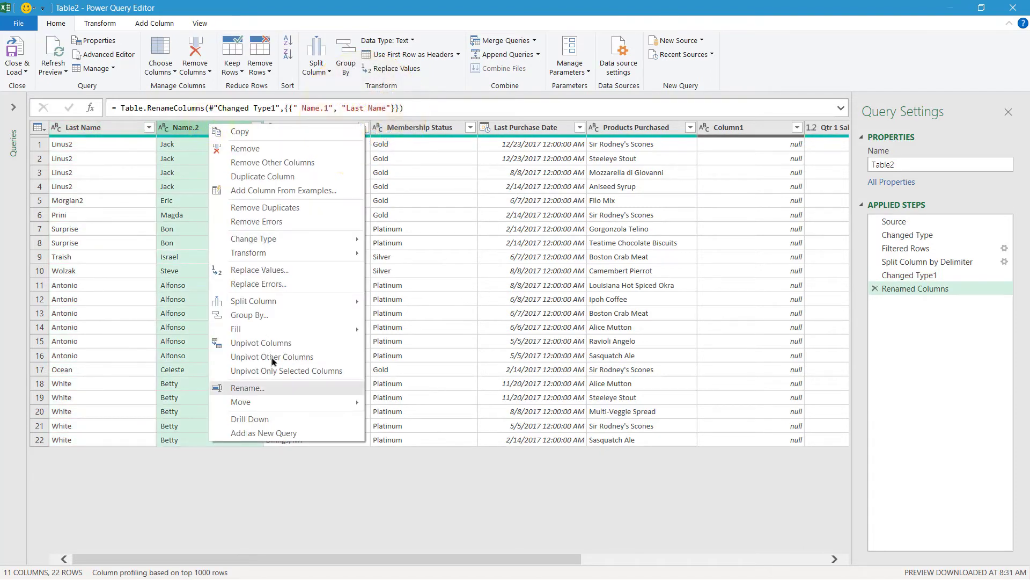
click(280, 388)
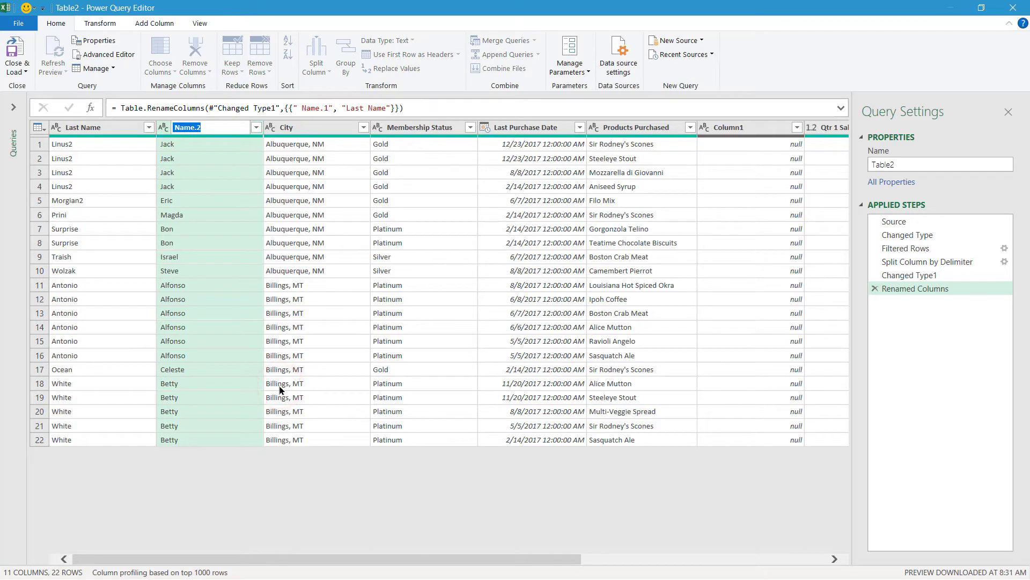
text(First Name)
key(Return)
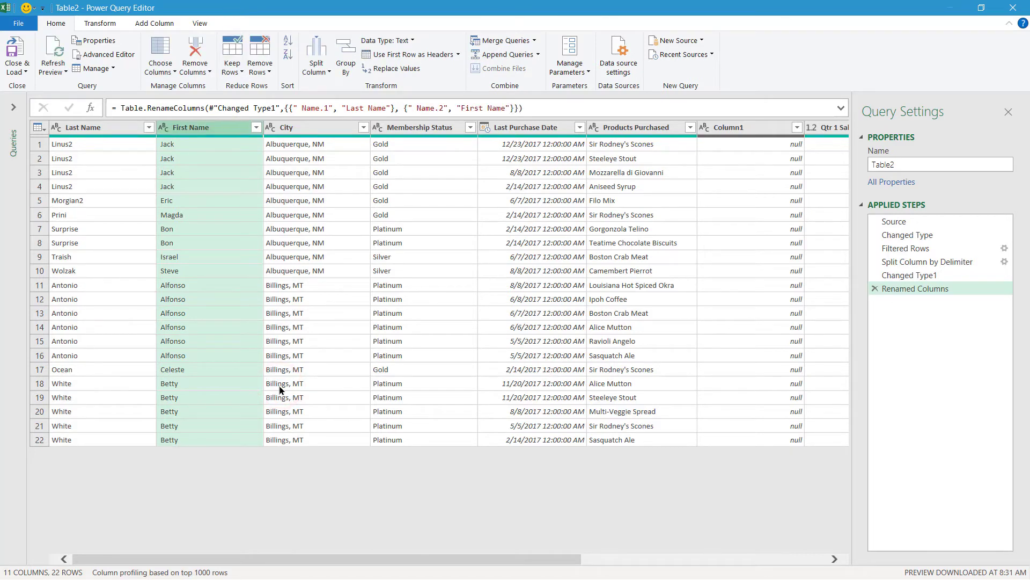
Split the City column by the comma delimiter into City.1 and City.2
click(338, 129)
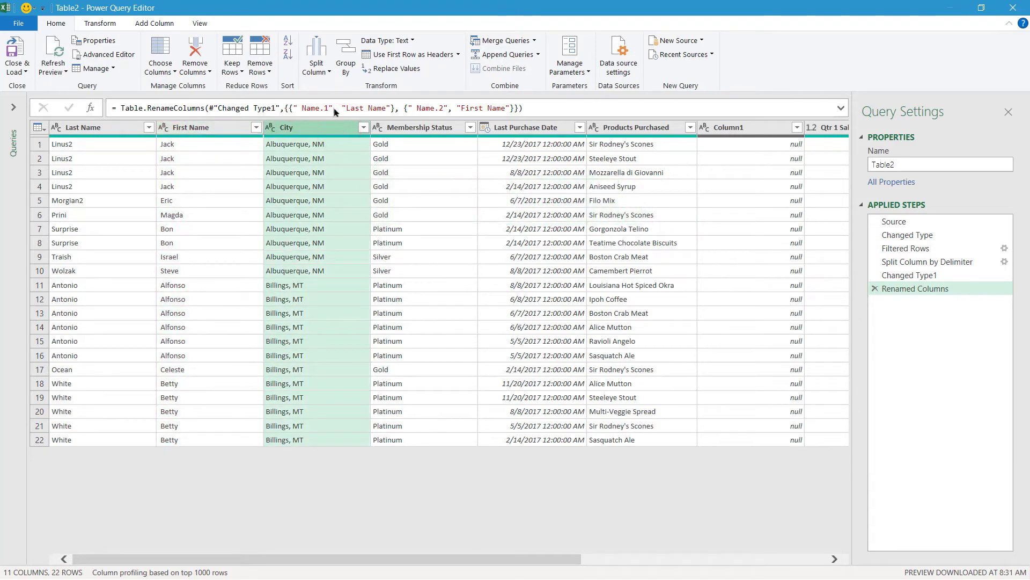
click(317, 64)
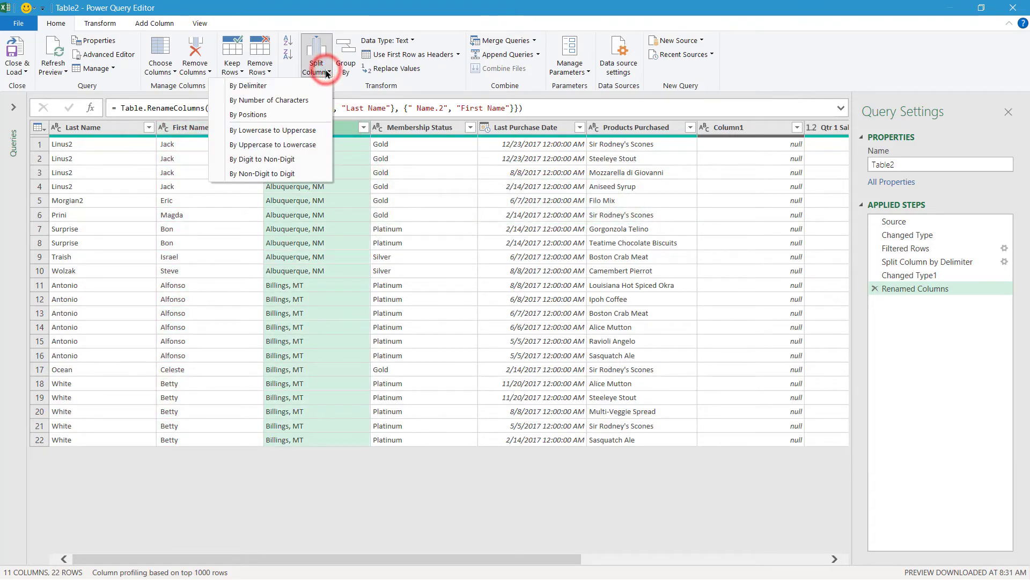
click(282, 85)
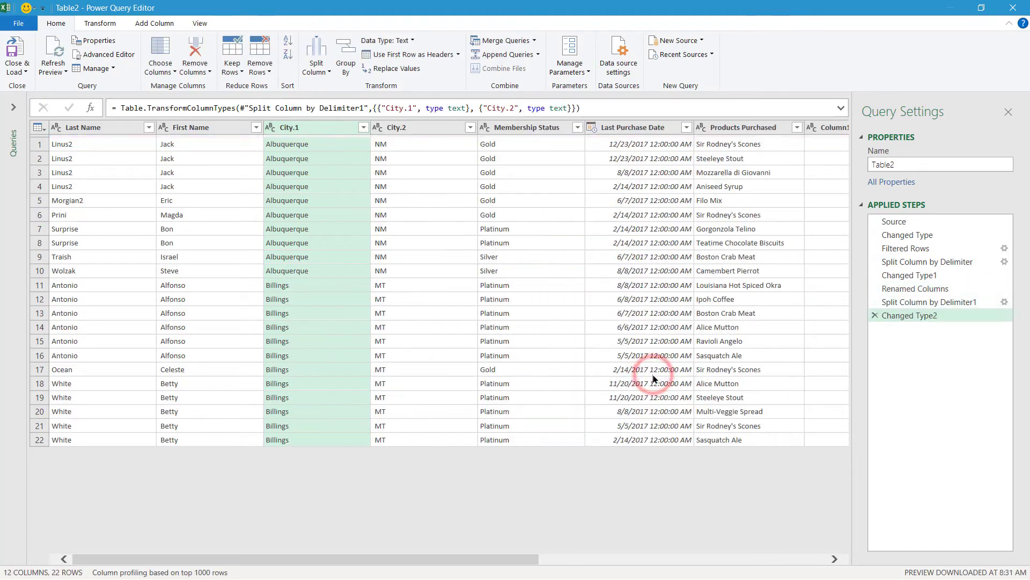
Rename City.1 to City and City.2 to State
right_click(325, 129)
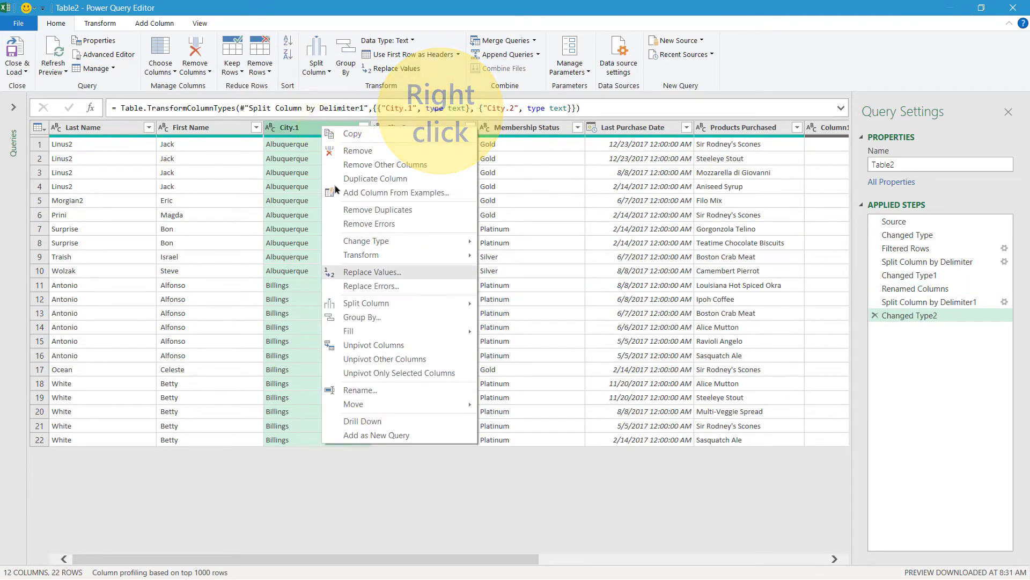
click(382, 390)
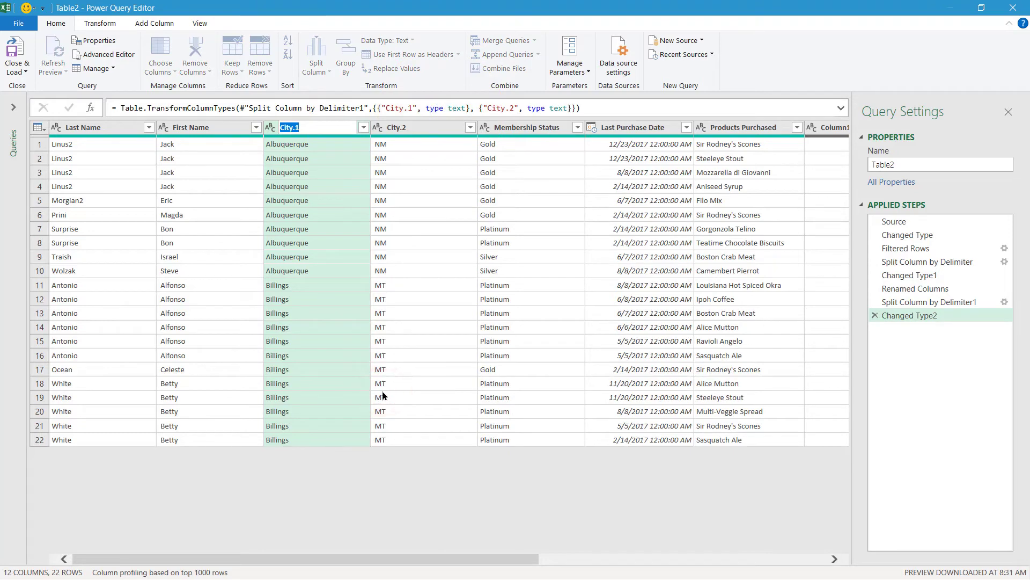
text(C)
key(Return)
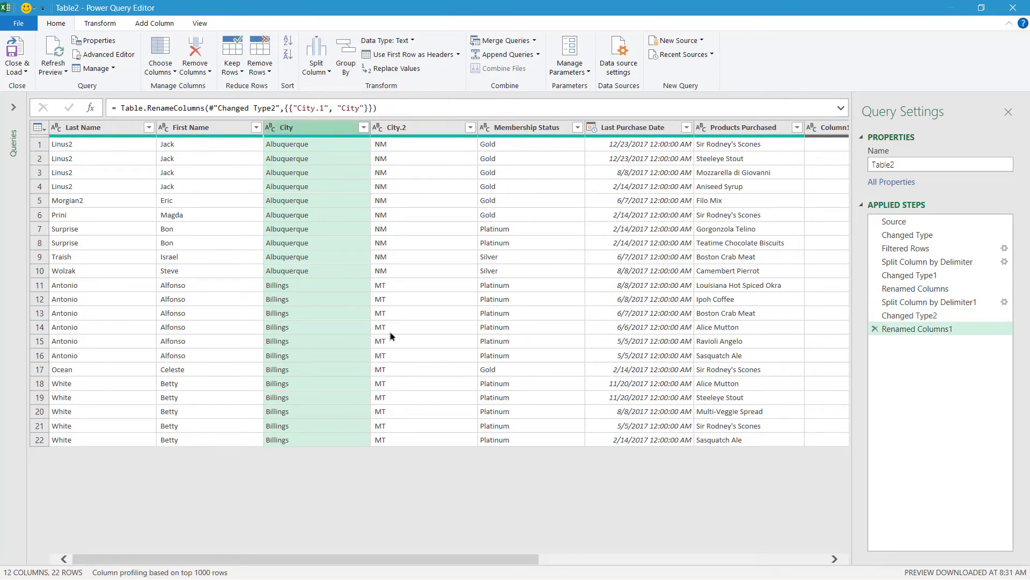
right_click(419, 128)
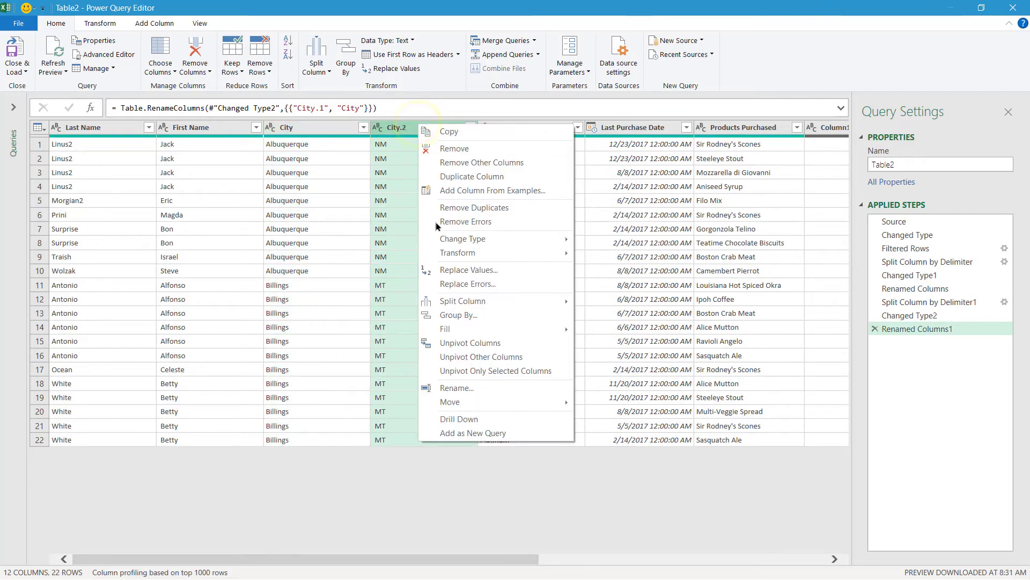
click(465, 387)
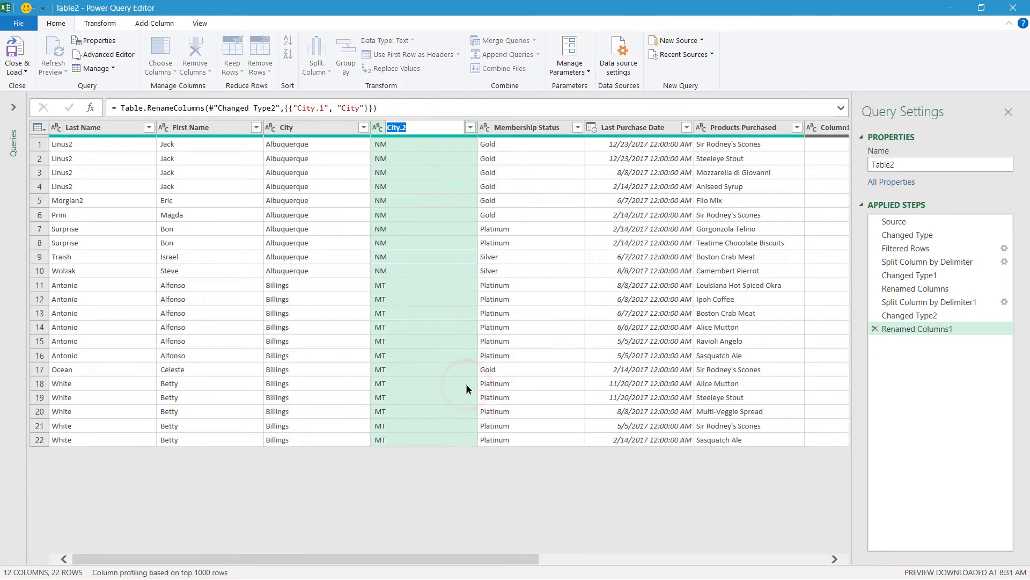
text(State)
key(Return)
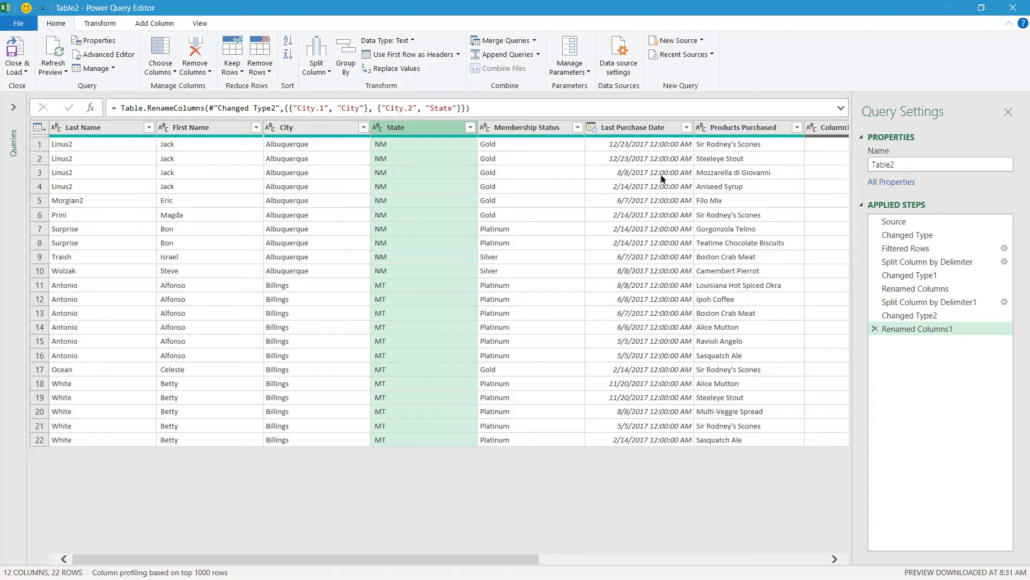
Change the Last Purchase Date column's data type to Date
click(668, 130)
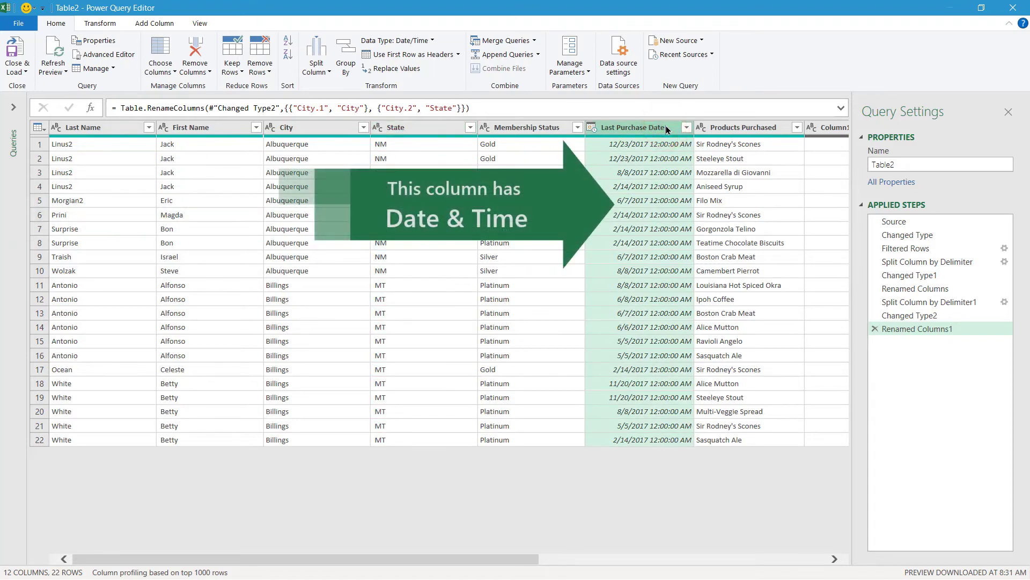
click(432, 40)
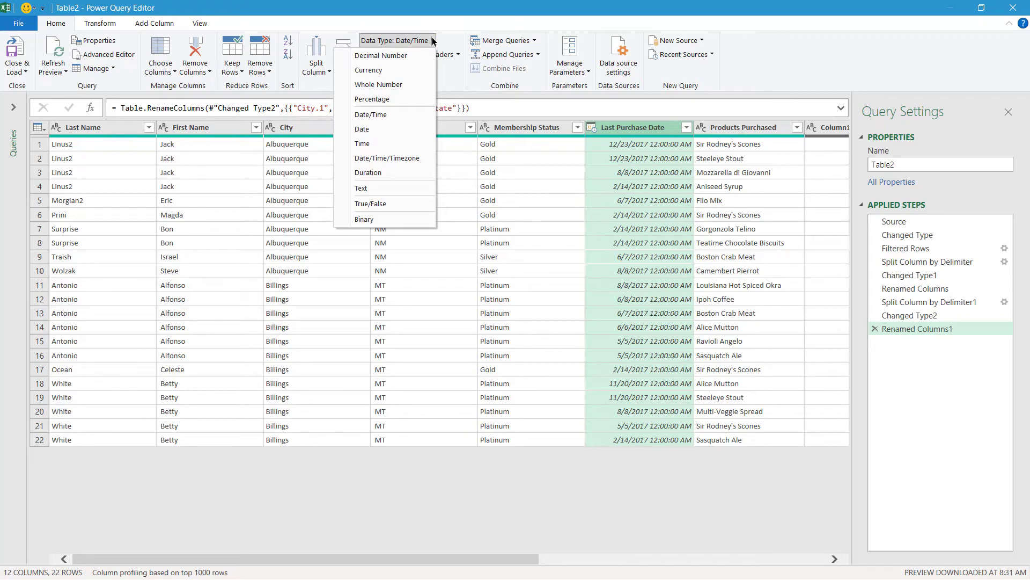
click(394, 130)
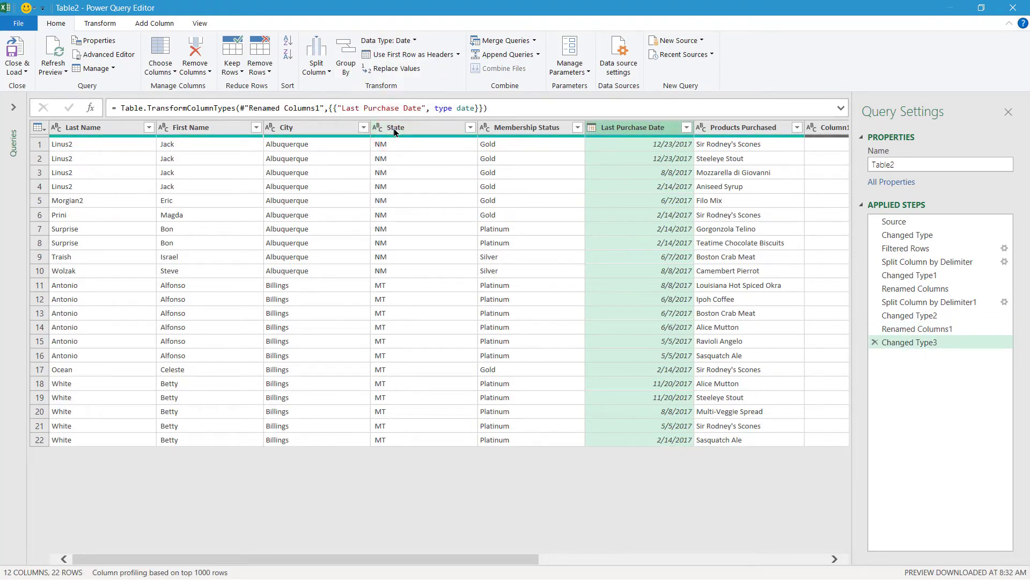
drag(481, 558, 780, 559)
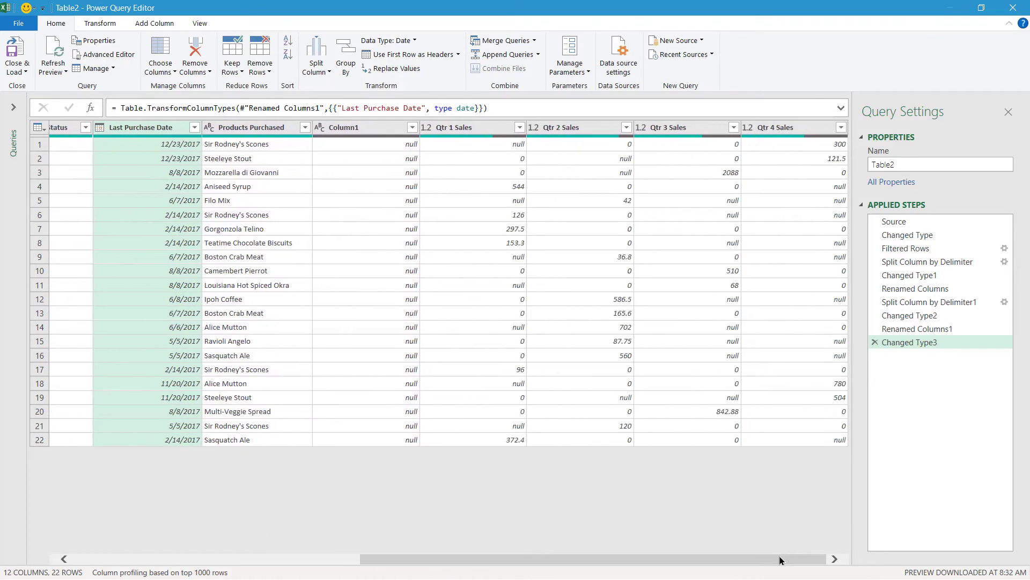
Remove Column1 from the query, leaving 11 columns
click(390, 129)
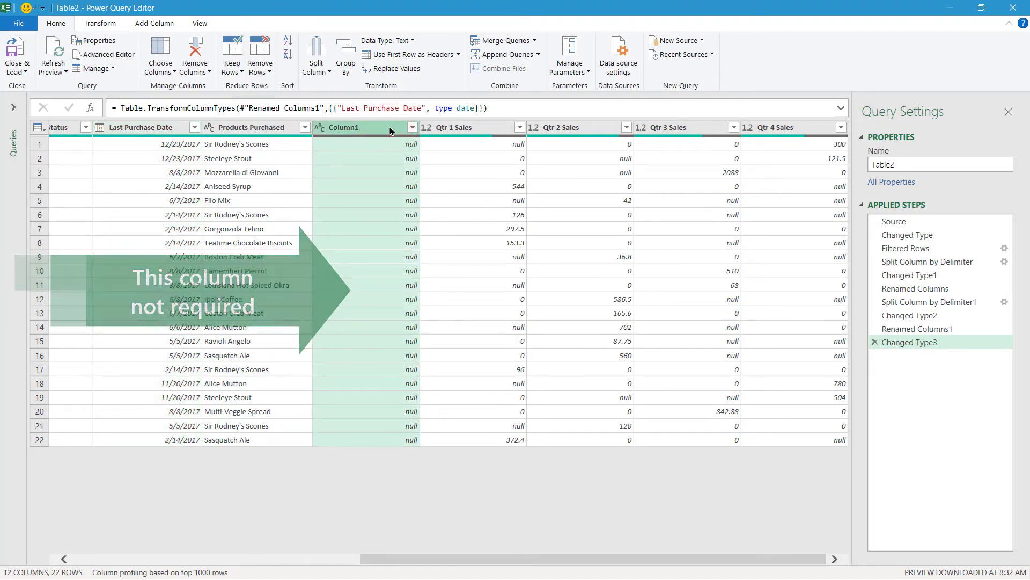
click(209, 73)
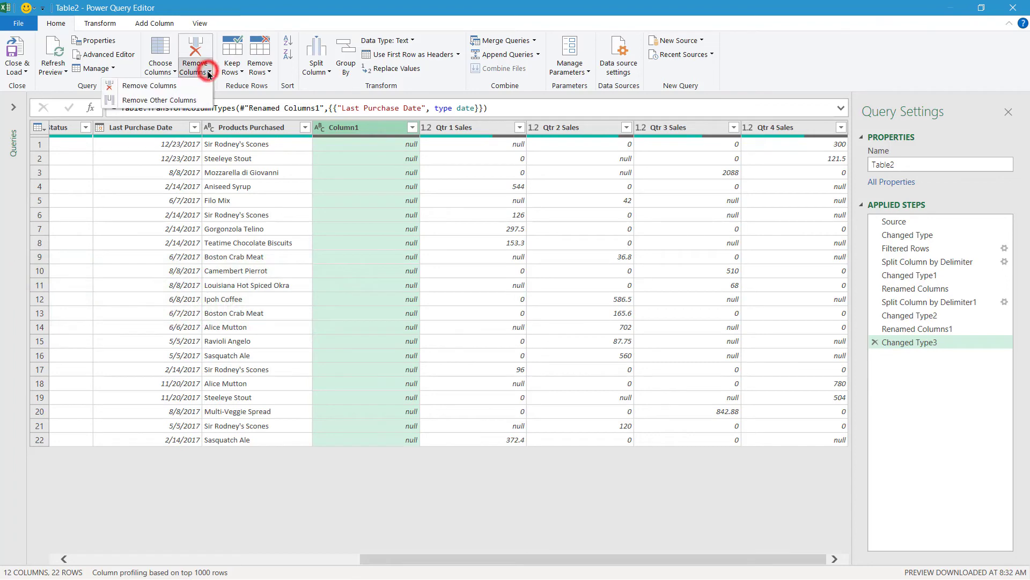
click(180, 86)
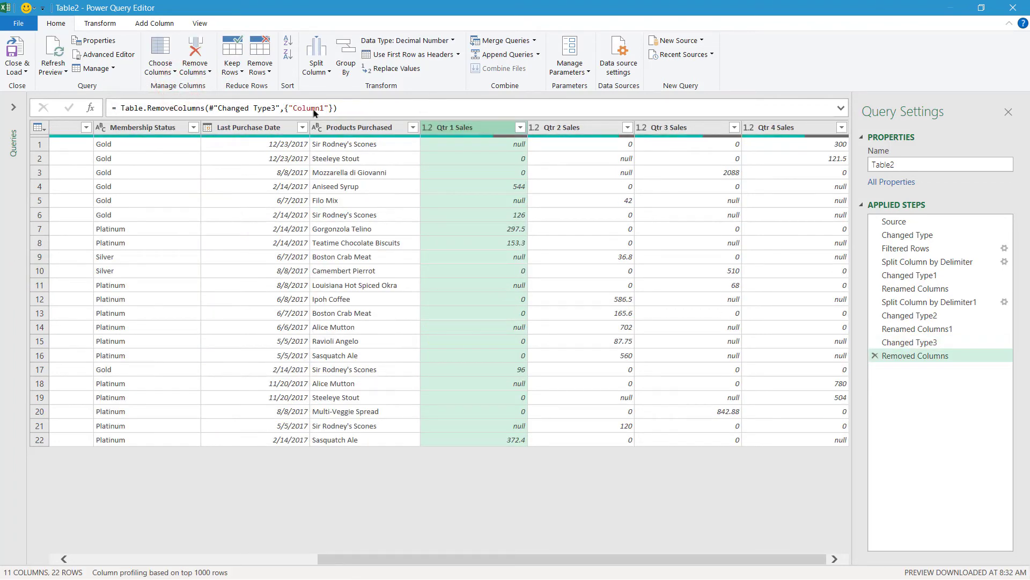
click(493, 144)
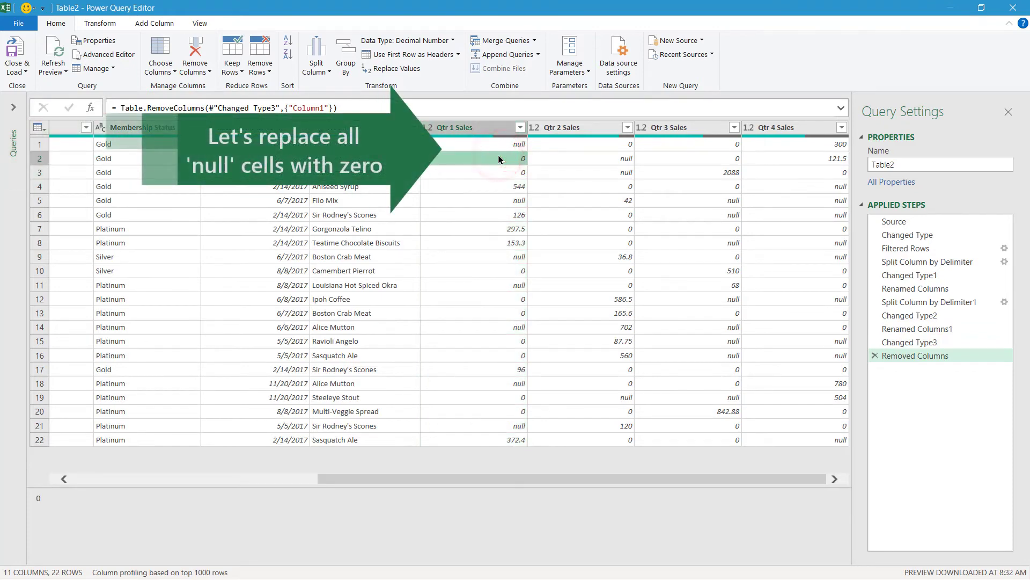
Replace null with 0 across the Qtr 1 through Qtr 4 Sales columns
click(498, 128)
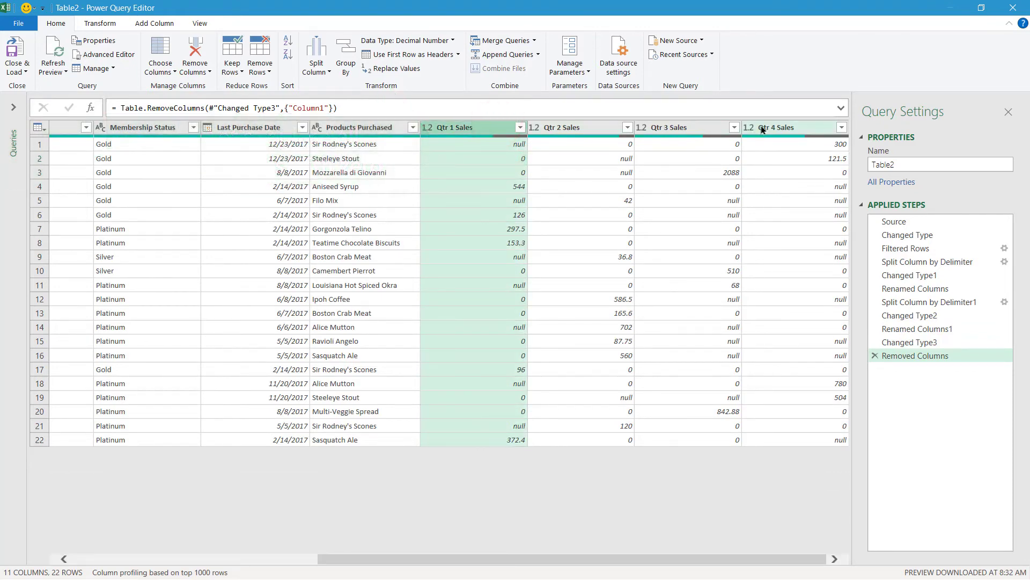
shift+click(764, 129)
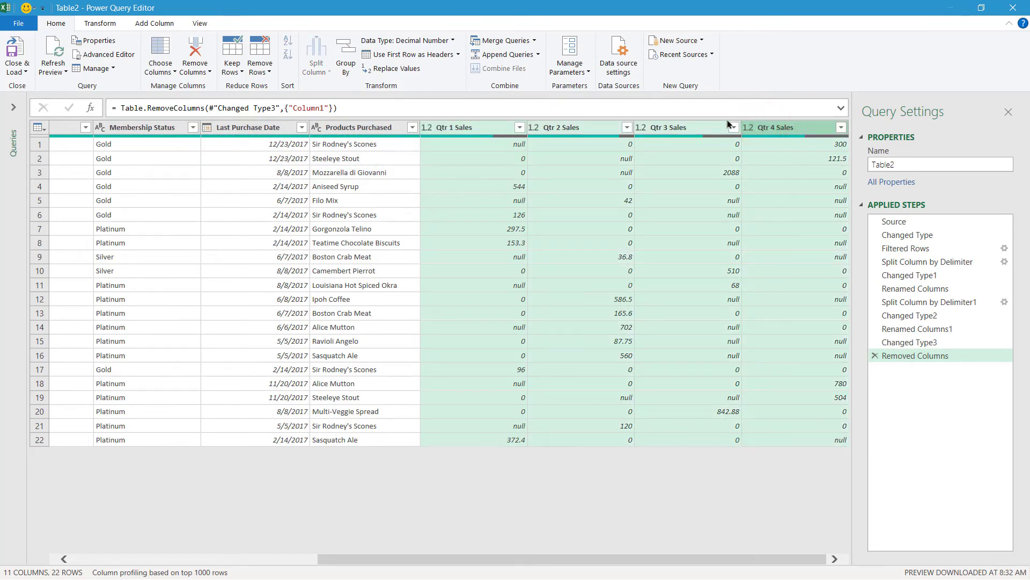
click(112, 24)
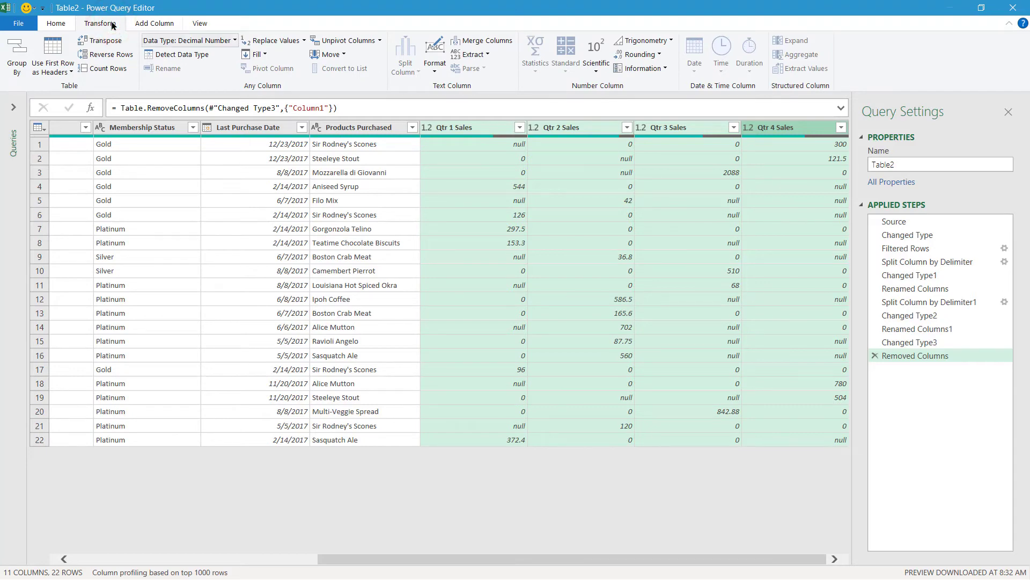
click(304, 40)
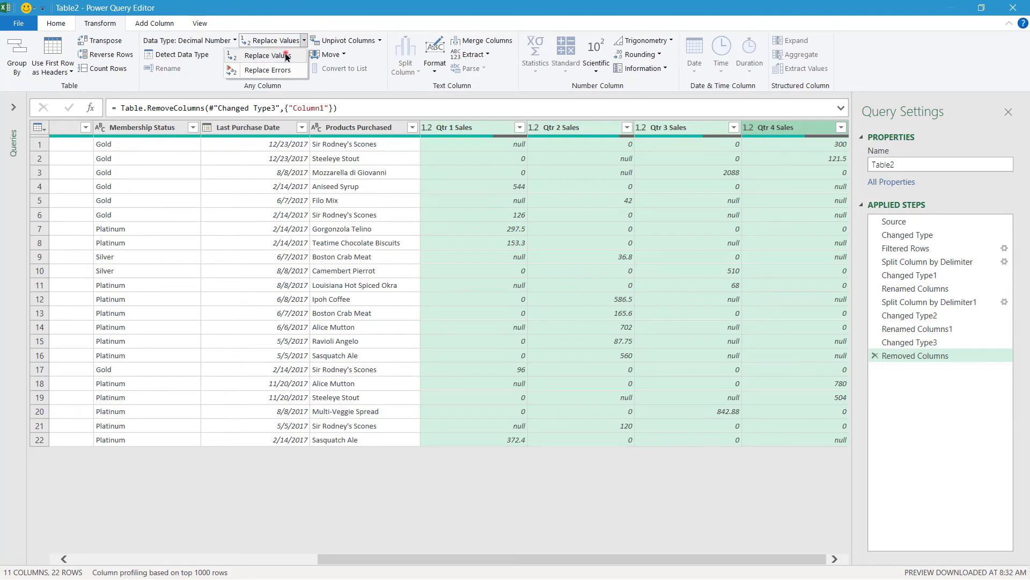
click(286, 56)
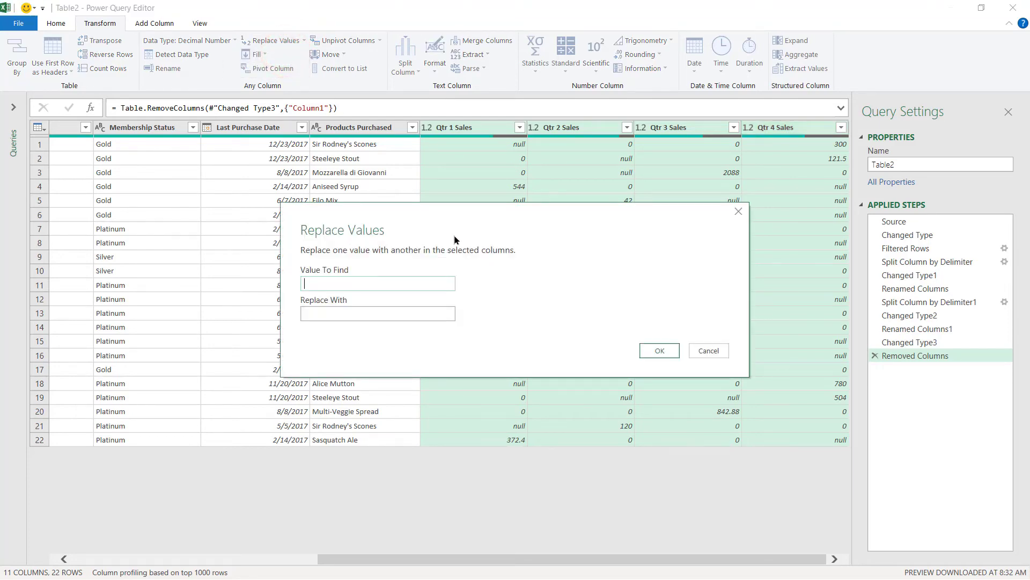
text(null)
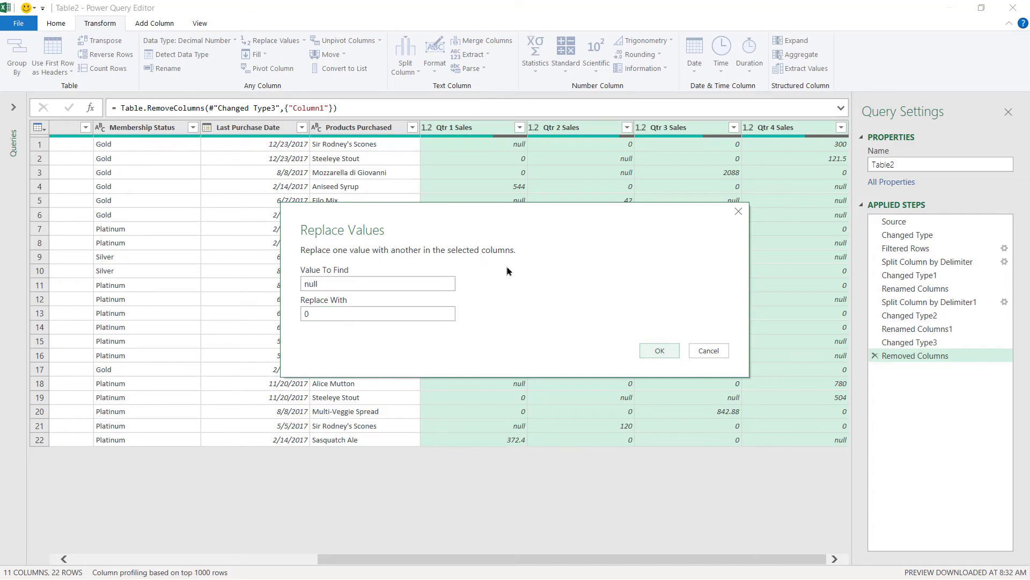
click(651, 352)
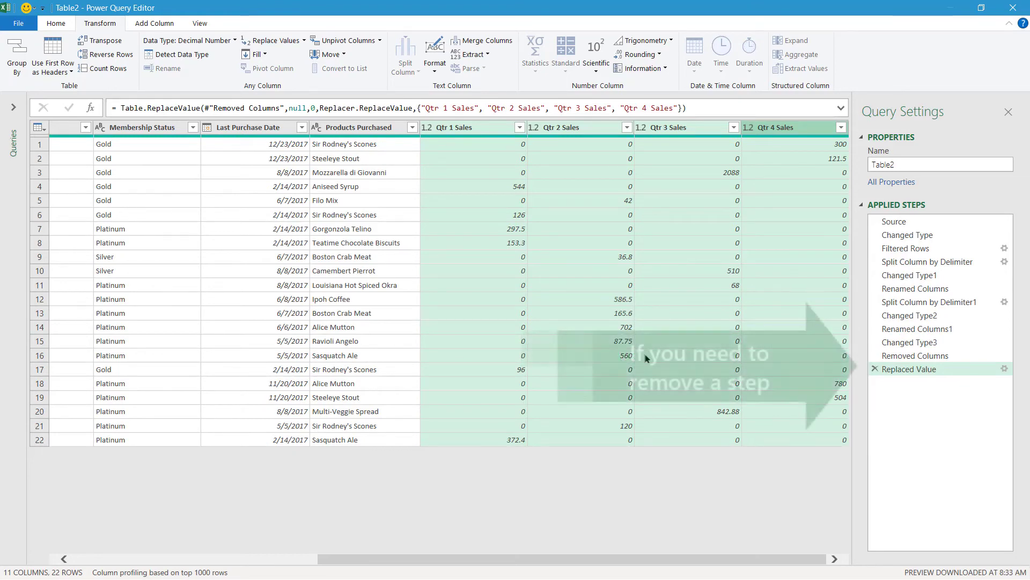
Load the cleaned Table2 query into a new Excel worksheet with Close & Load
click(306, 557)
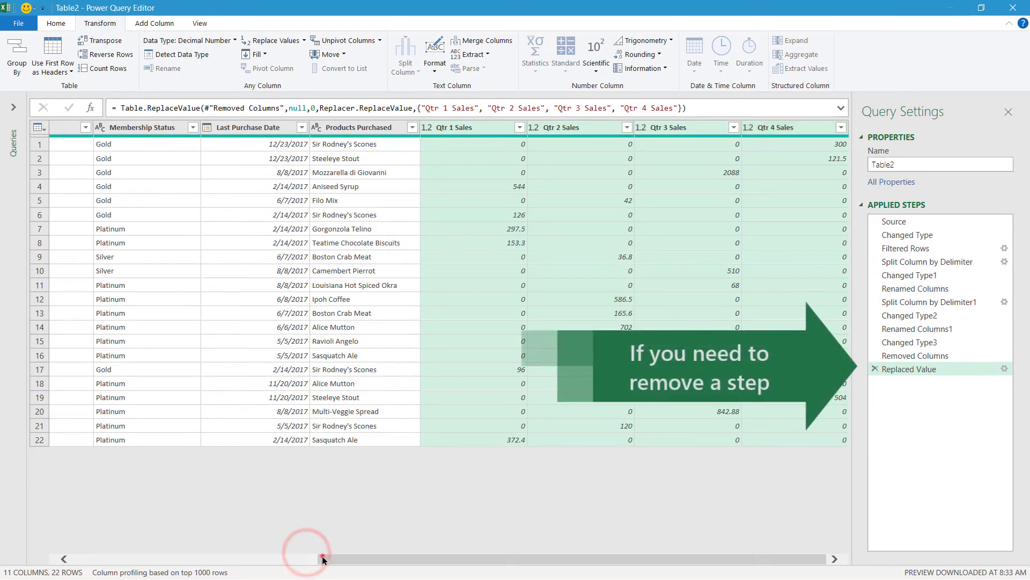
click(172, 555)
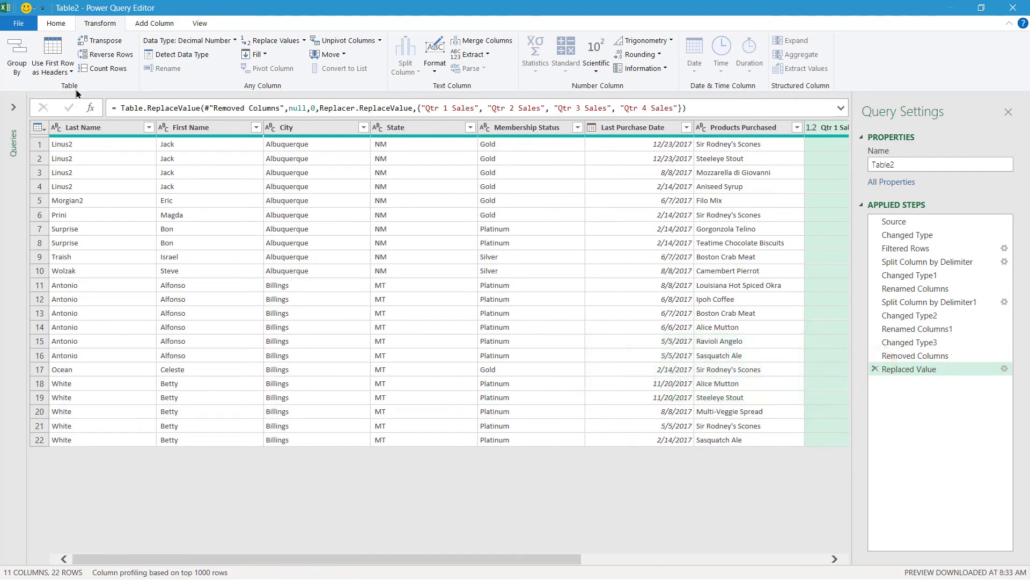
click(62, 24)
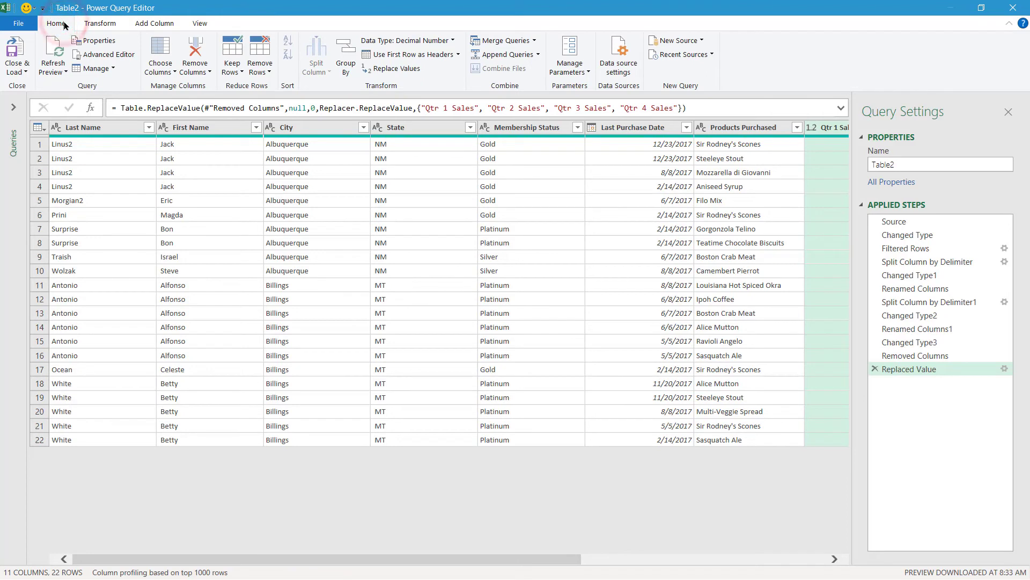
click(16, 71)
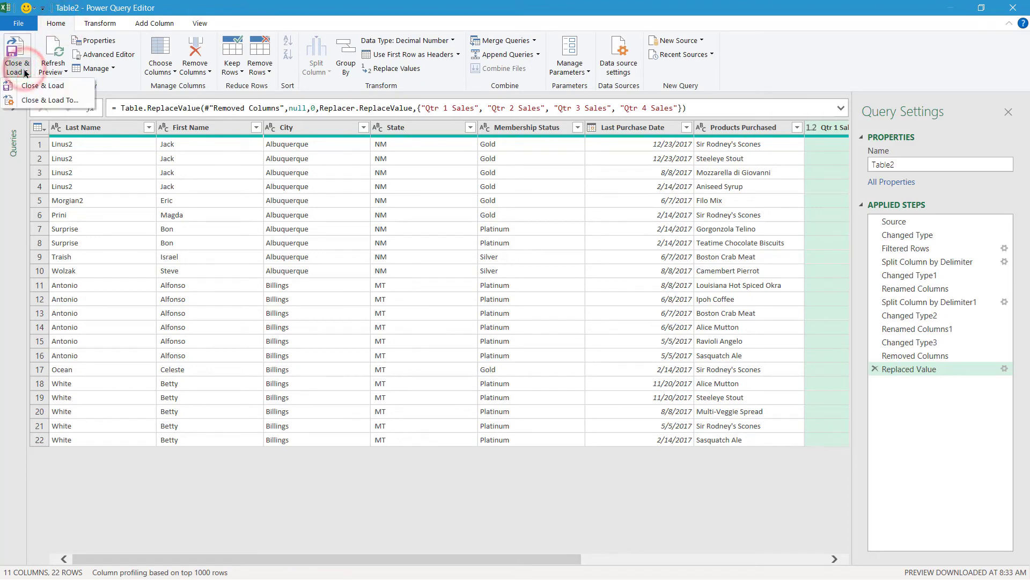
click(76, 86)
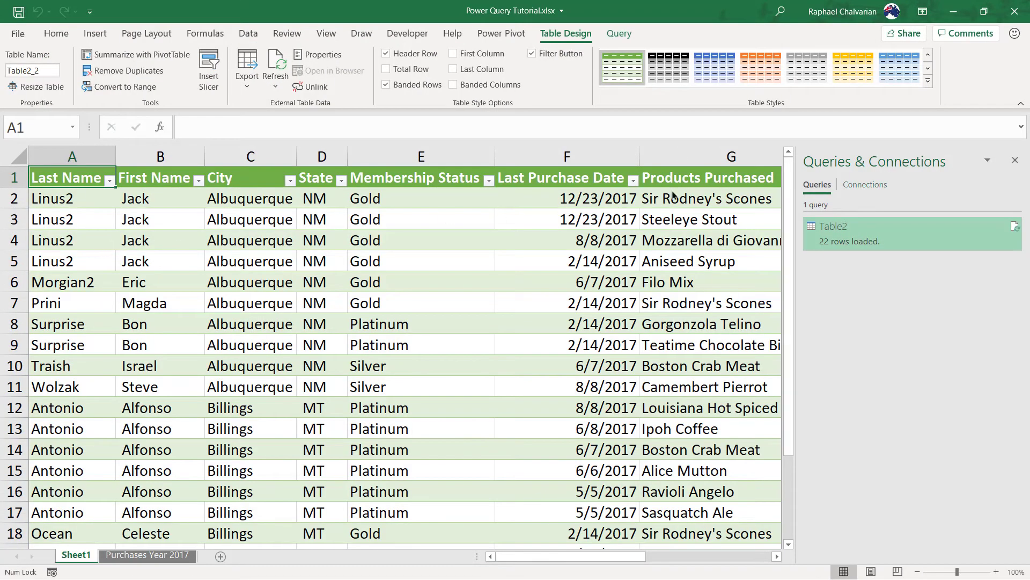
Rename the Sheet1 worksheet holding the query output to '2017 Purchases'
click(1015, 160)
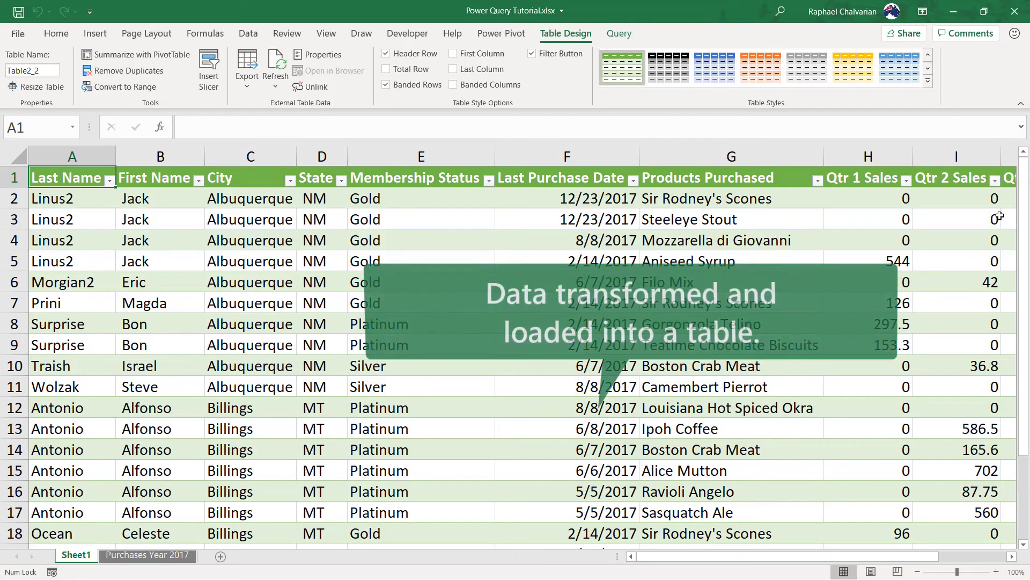
click(918, 573)
click(919, 572)
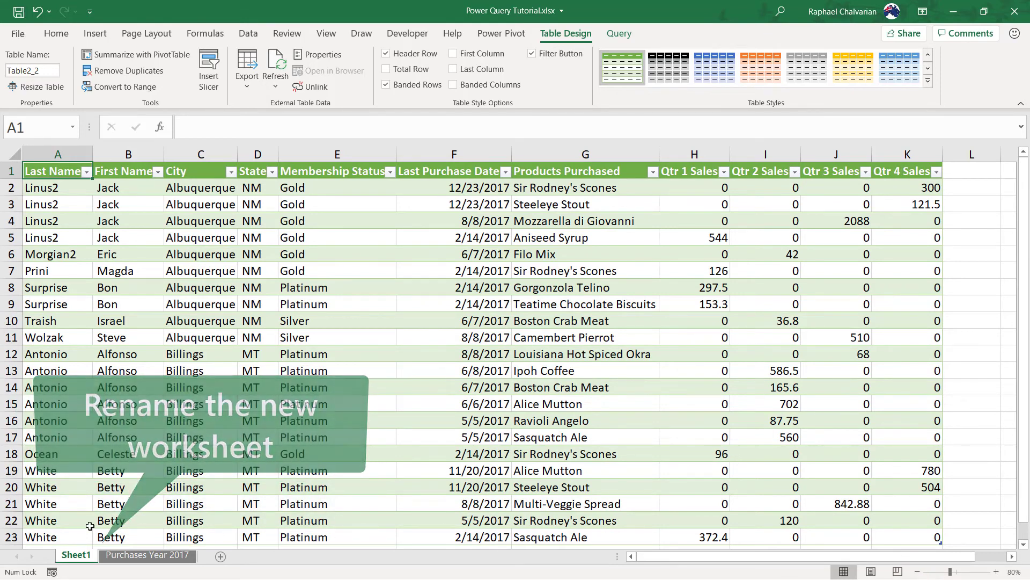
right_click(80, 556)
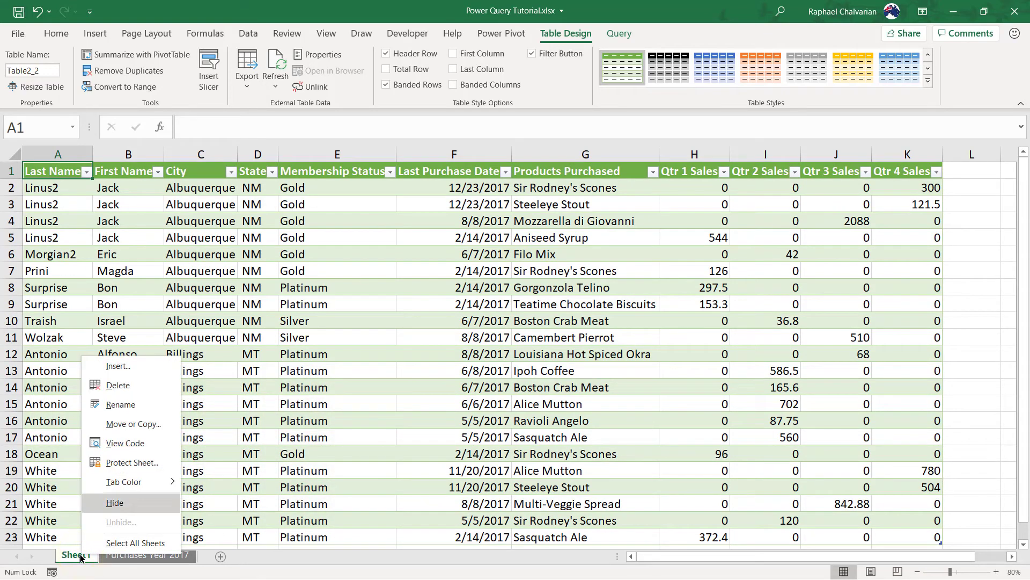
click(138, 406)
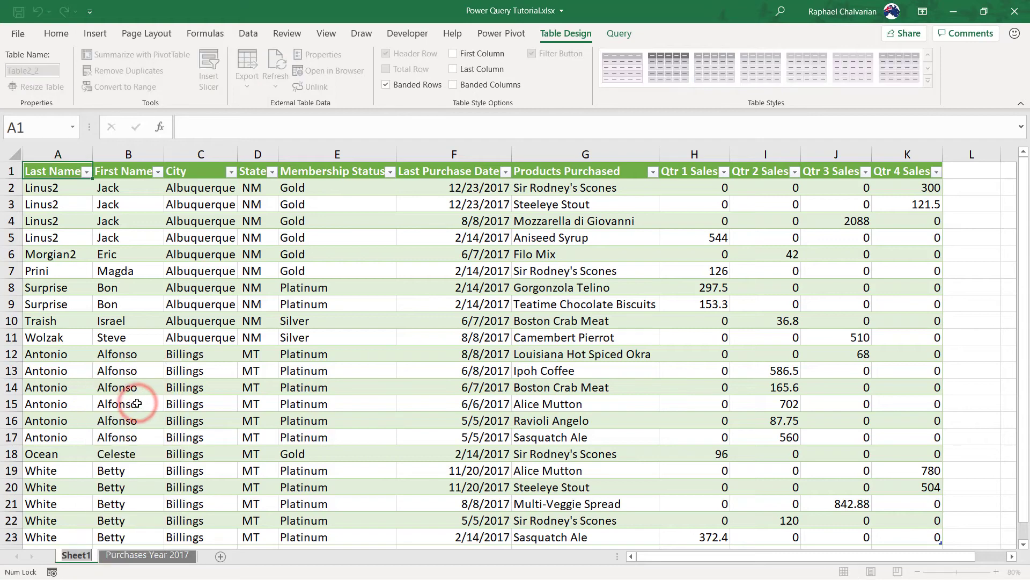
text(2017 P)
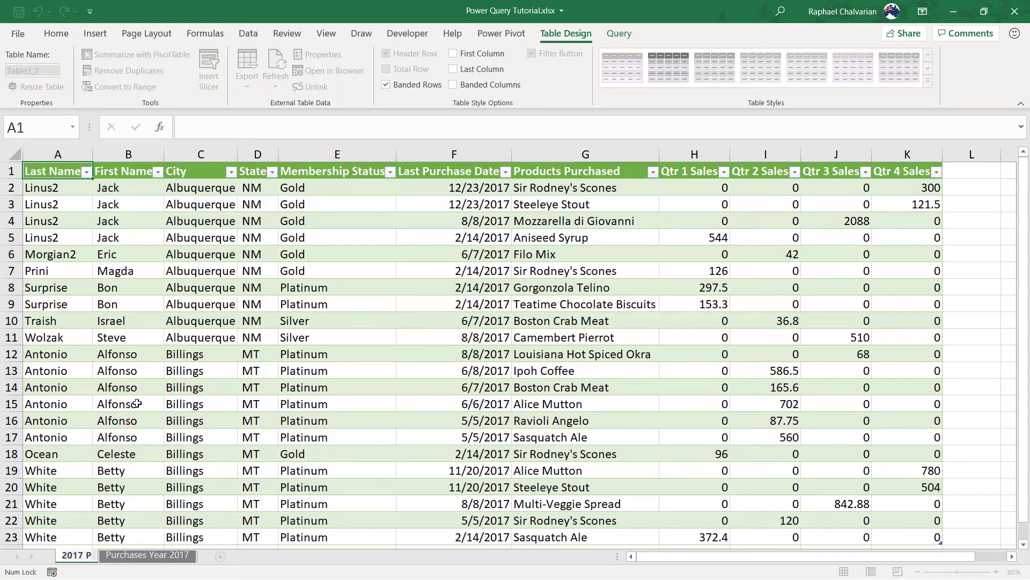
text(urchas)
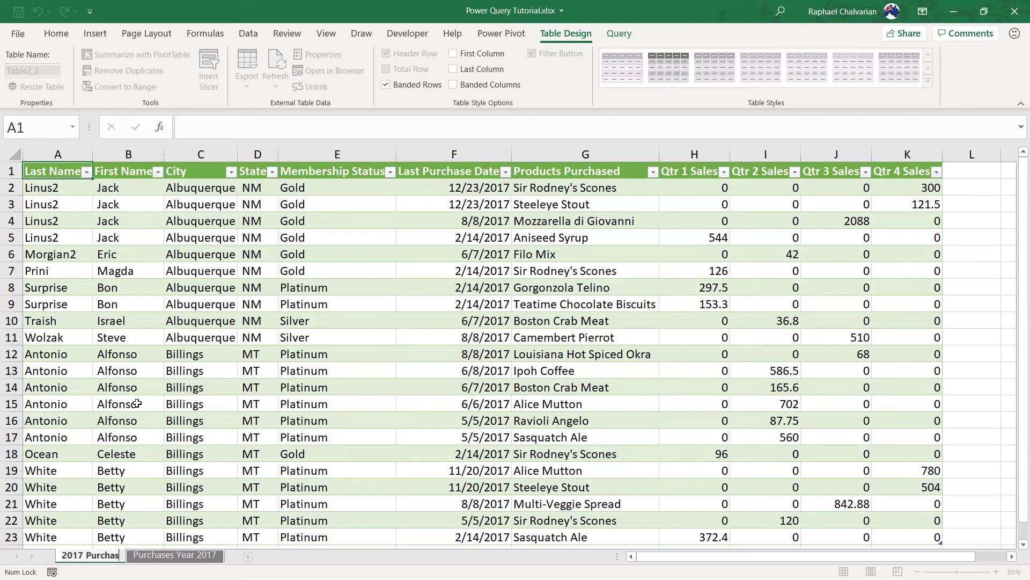
text(es)
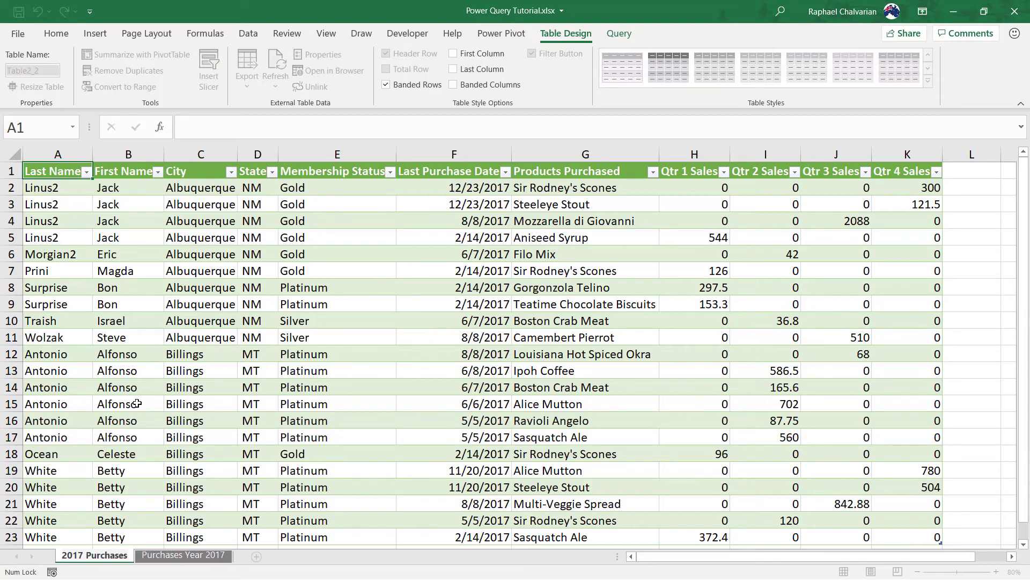
key(Return)
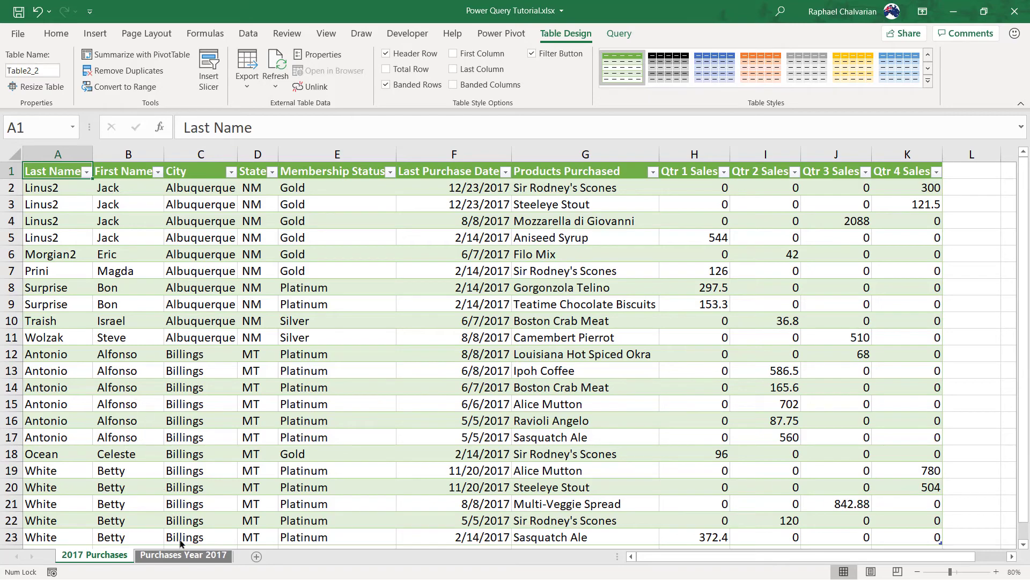
Insert an empty table row above row 23 on the Purchases Year 2017 sheet
click(185, 556)
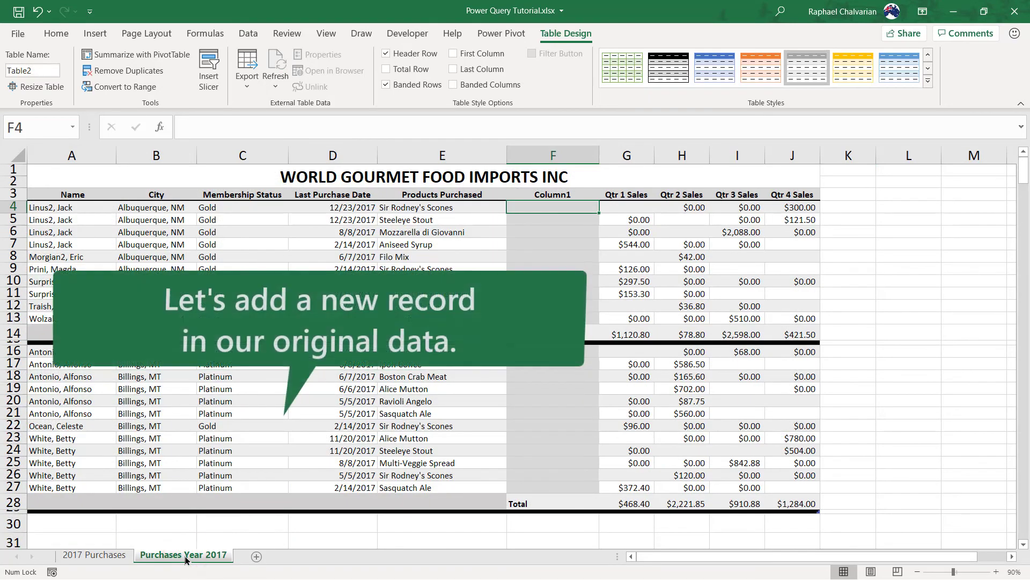
click(69, 439)
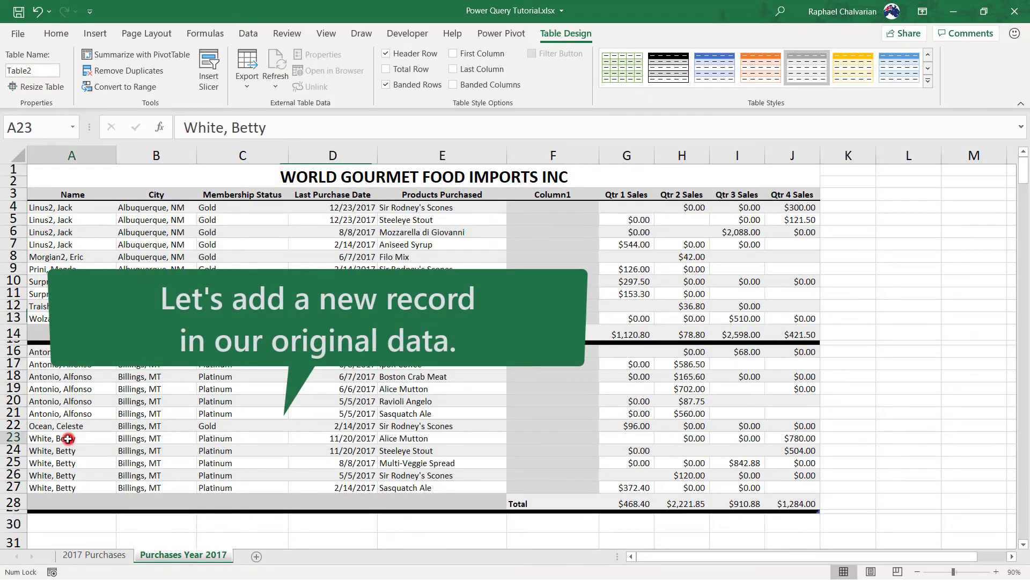
right_click(78, 439)
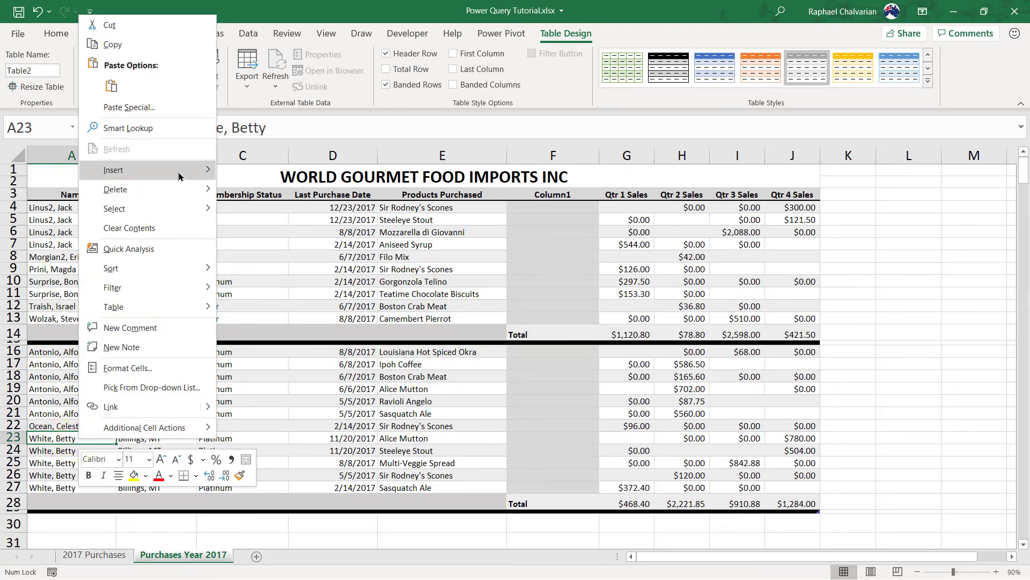
mouse_move(179, 176)
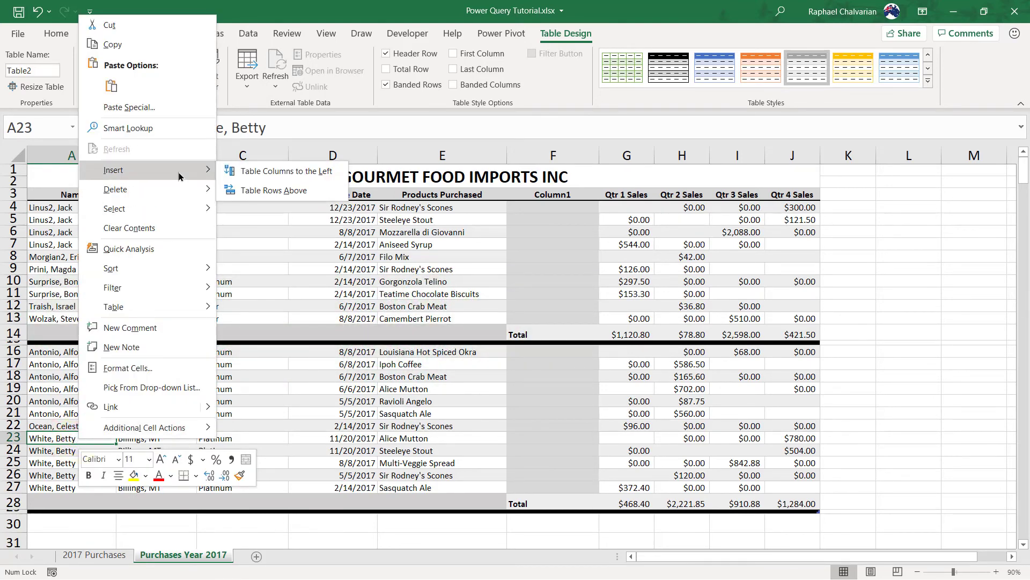
click(259, 189)
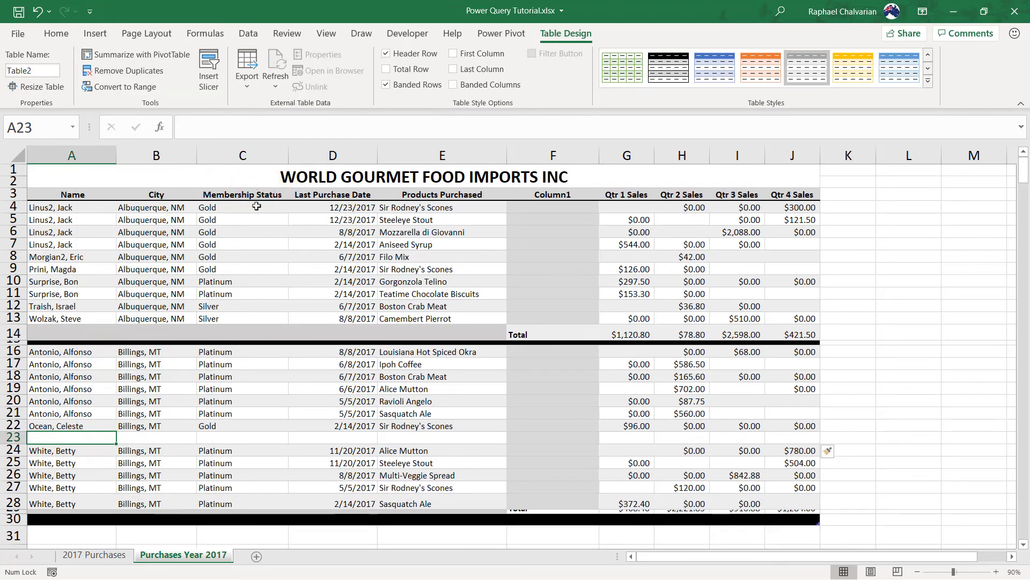
Enter the customer's name, Albuquerque, NM, Gold, 12/23/2017, Sir Rodney's Scones and 2500 Qtr 1 sales
text(D)
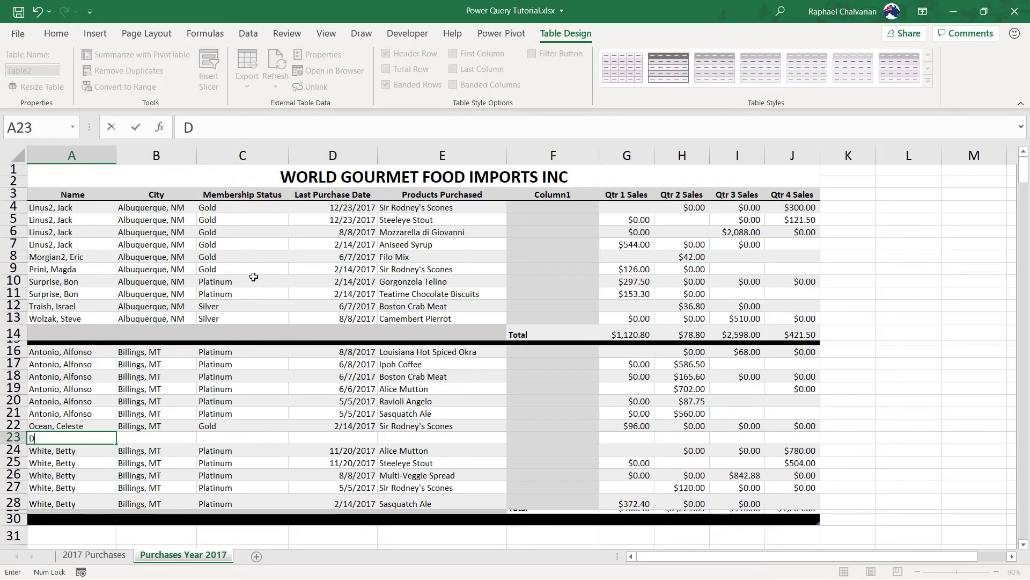
text(oe, John)
key(Tab)
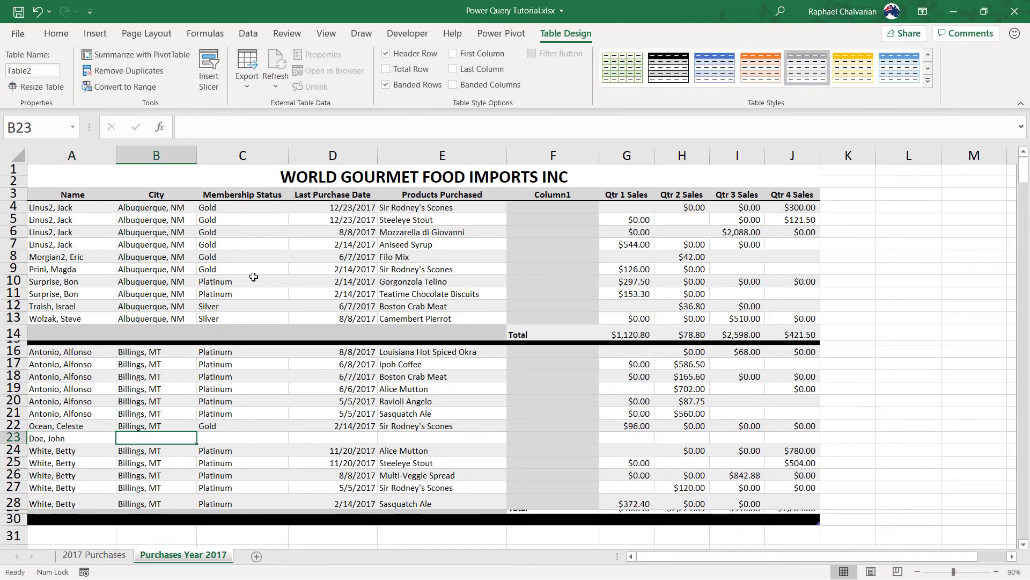
text(Albuquerque, NM)
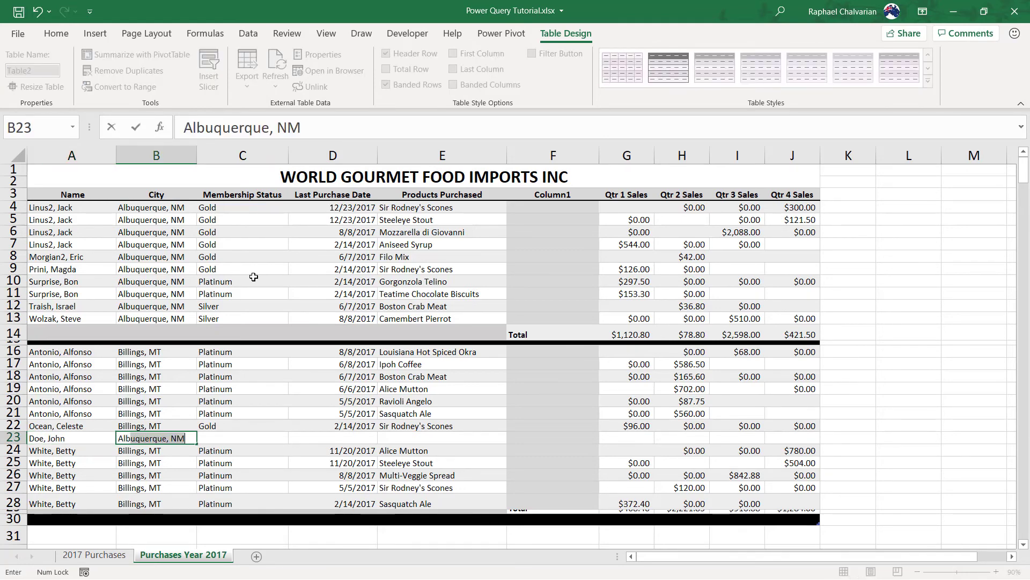
text(uq)
text(NM)
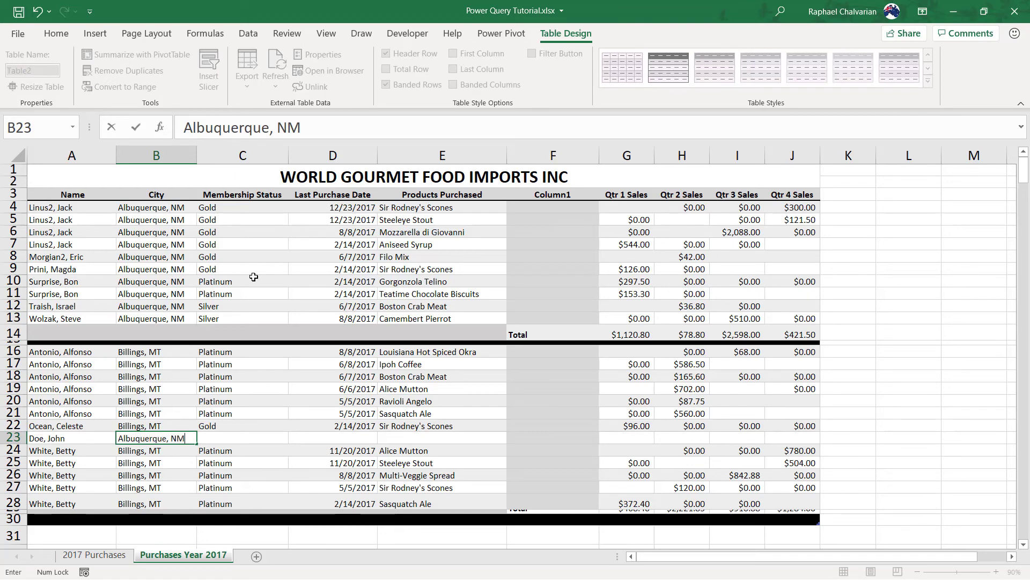
key(Tab)
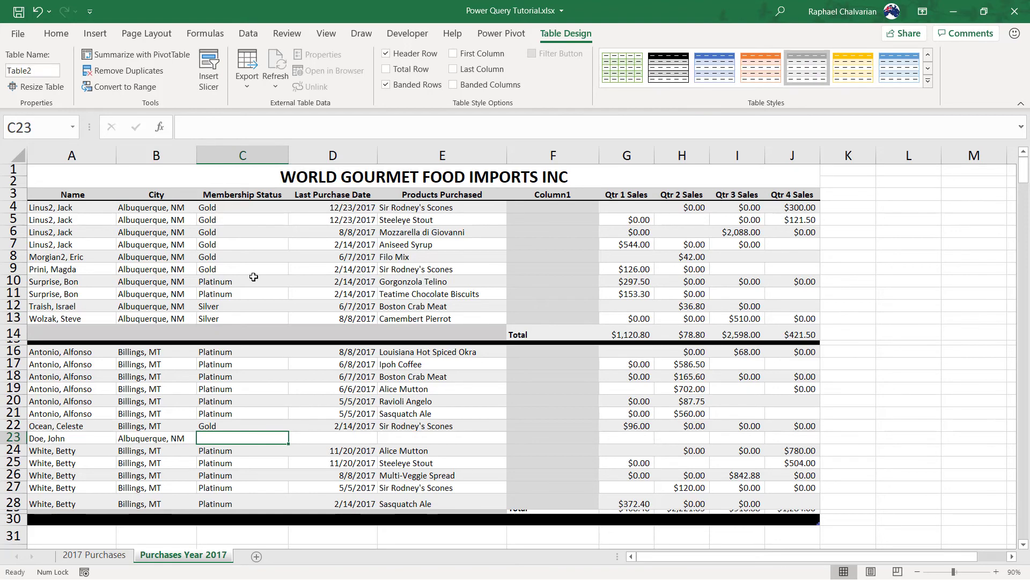
text(Gold)
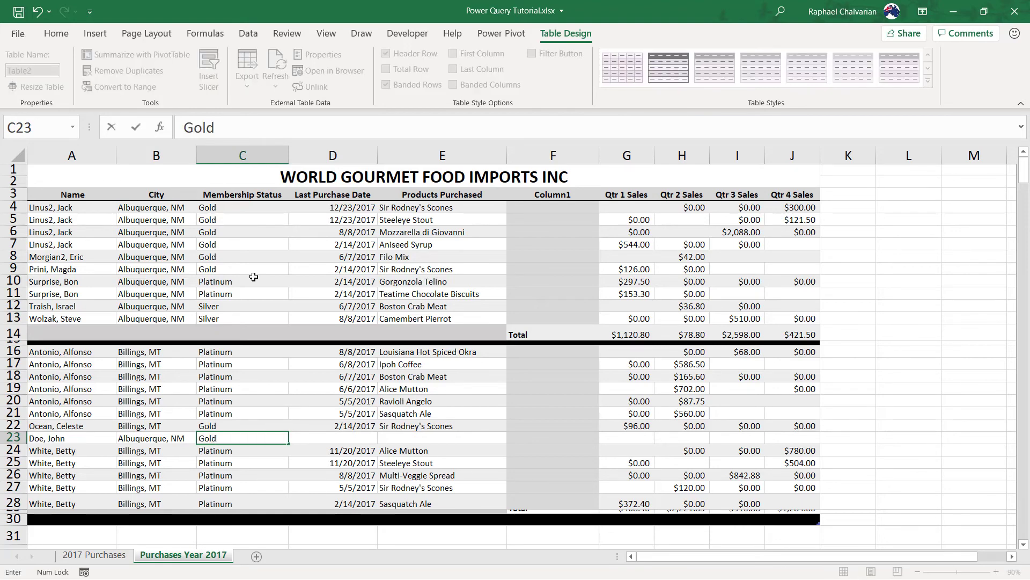
key(Tab)
text(1)
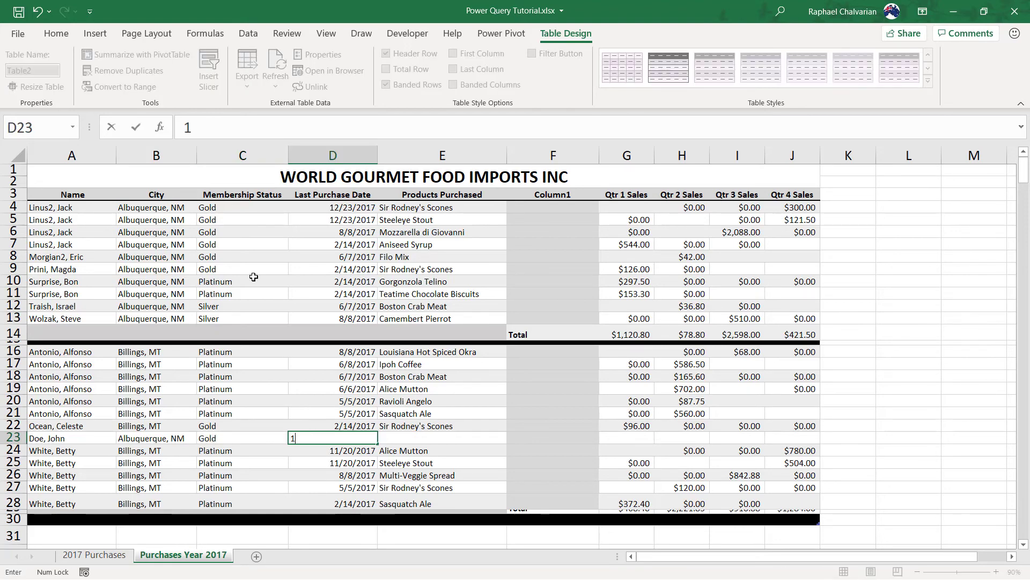
text(2/23/2017)
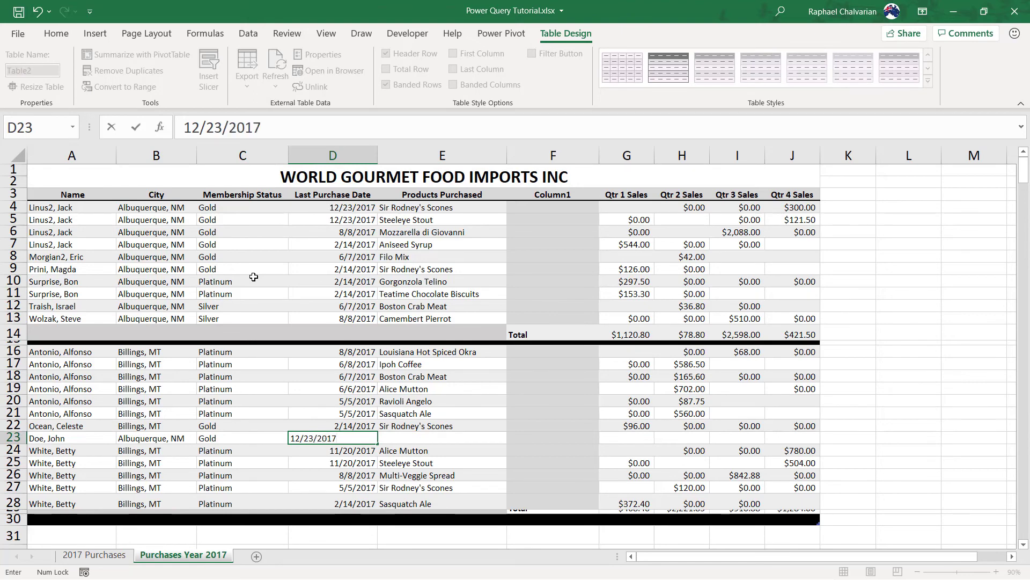
key(Tab)
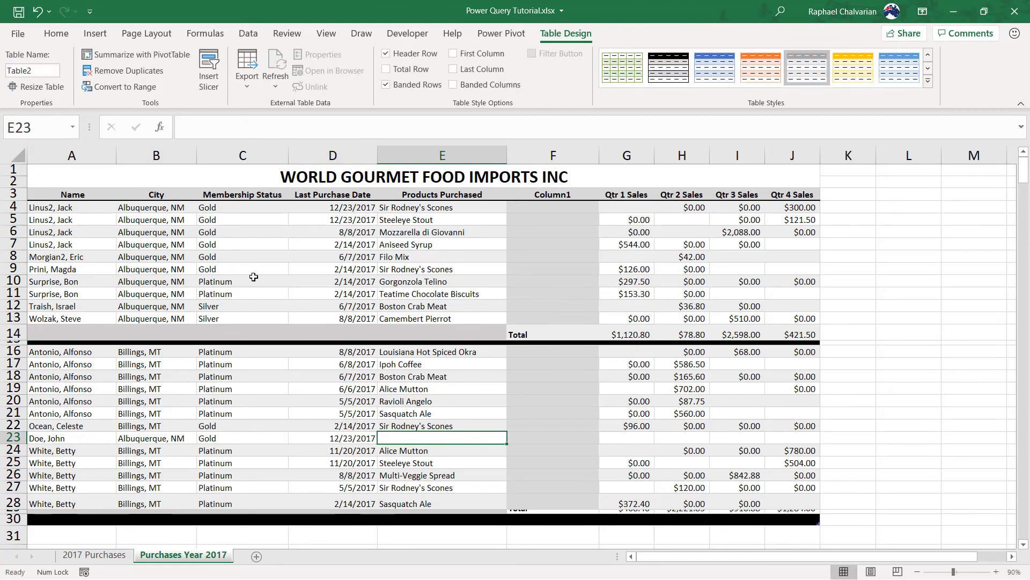
key(ctrl+d)
key(Tab)
key(Tab)
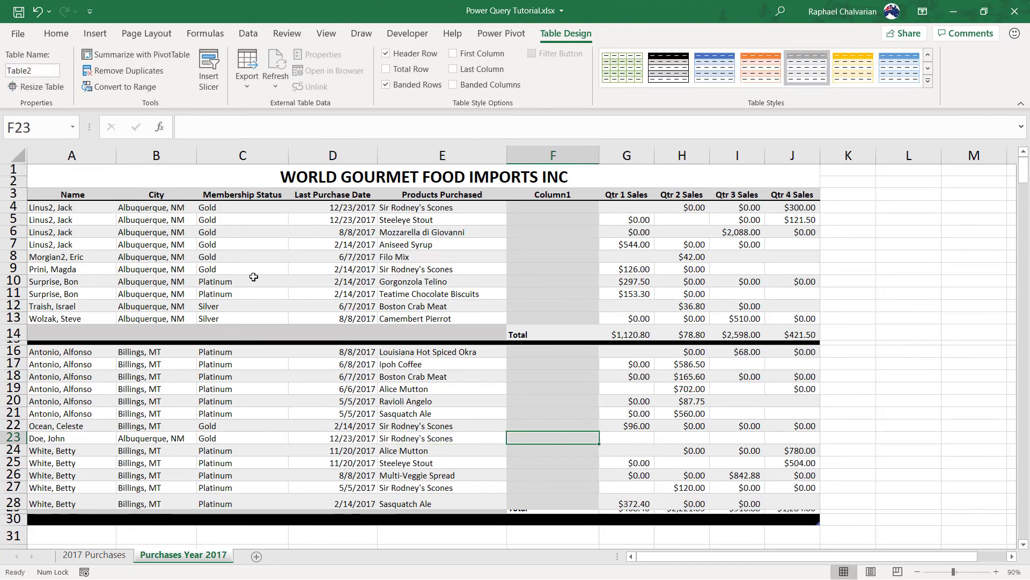
text(2)
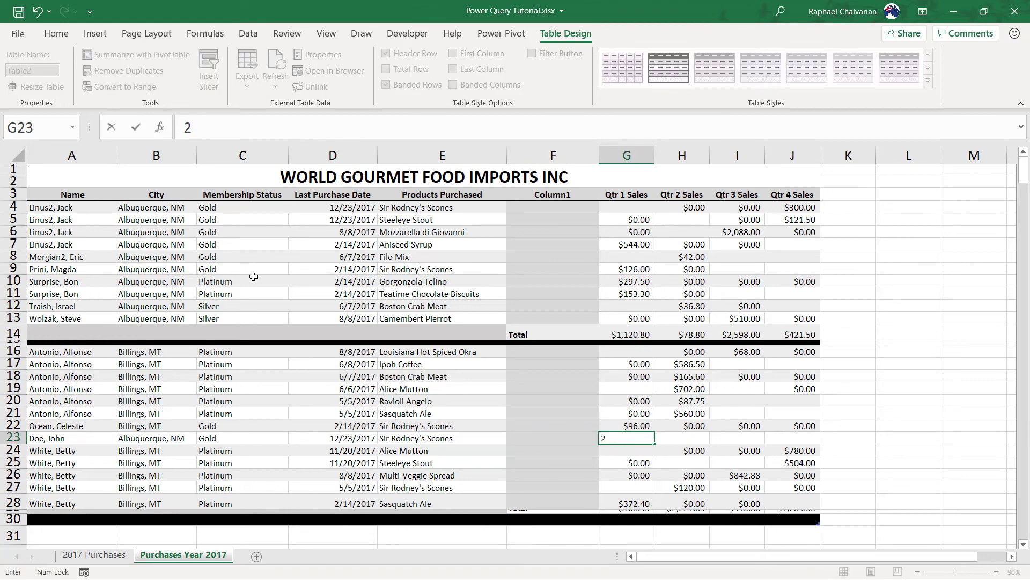
text(500)
key(Tab)
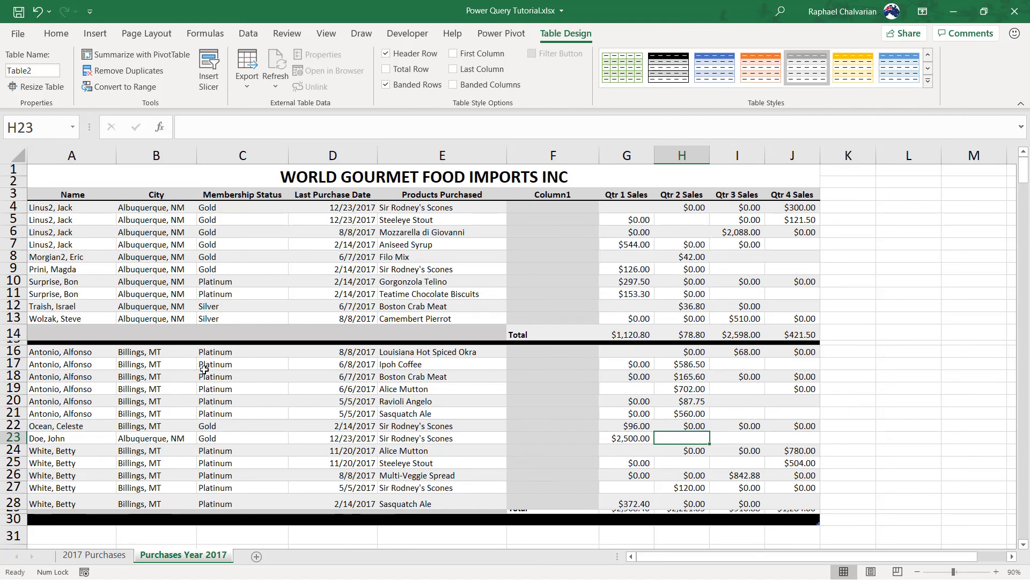
Run Refresh All on the 2017 Purchases sheet so the Gold Albuquerque record (2500 Qtr 1) appears as row 19
click(115, 556)
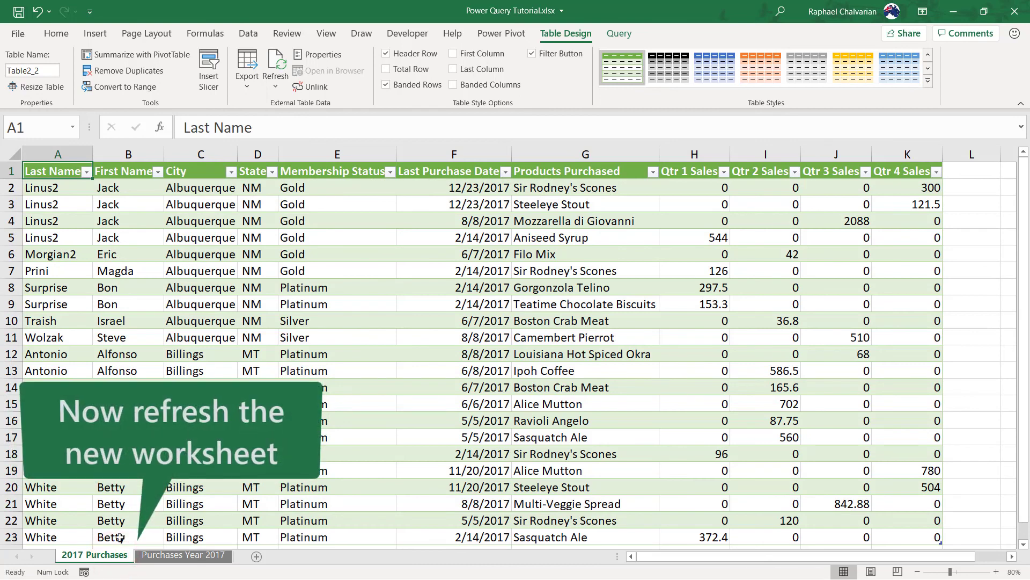
click(249, 33)
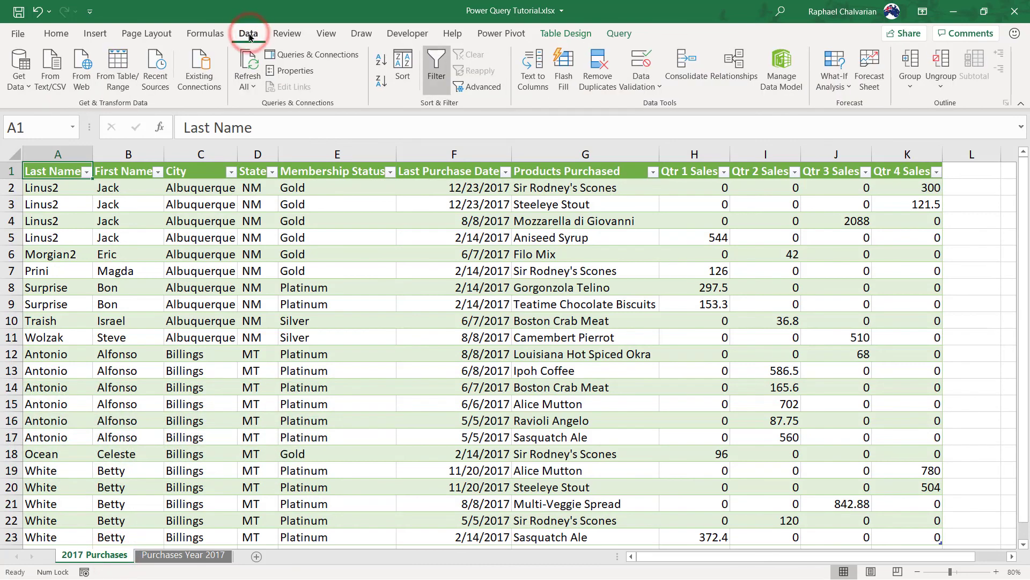
click(252, 87)
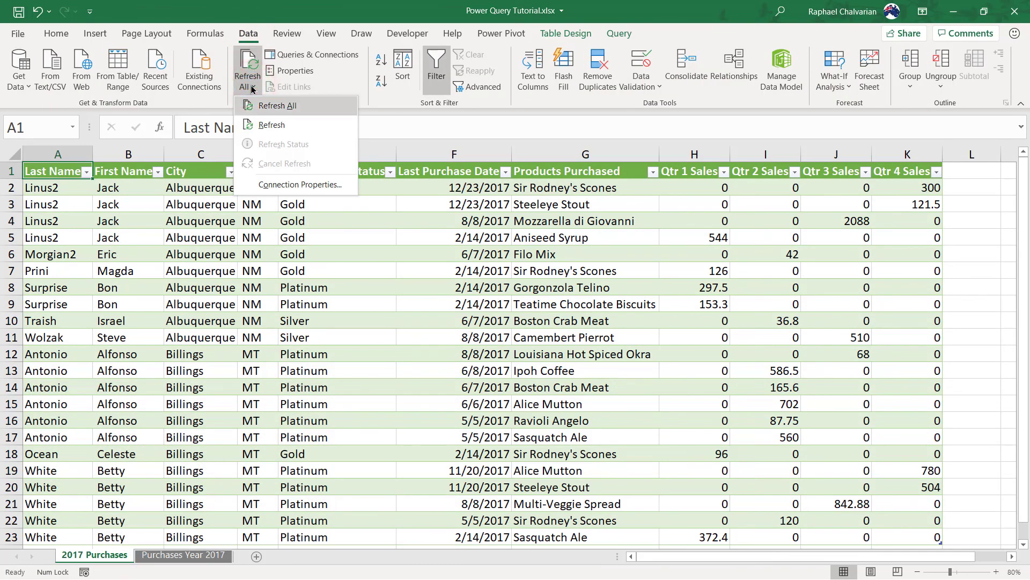
click(284, 107)
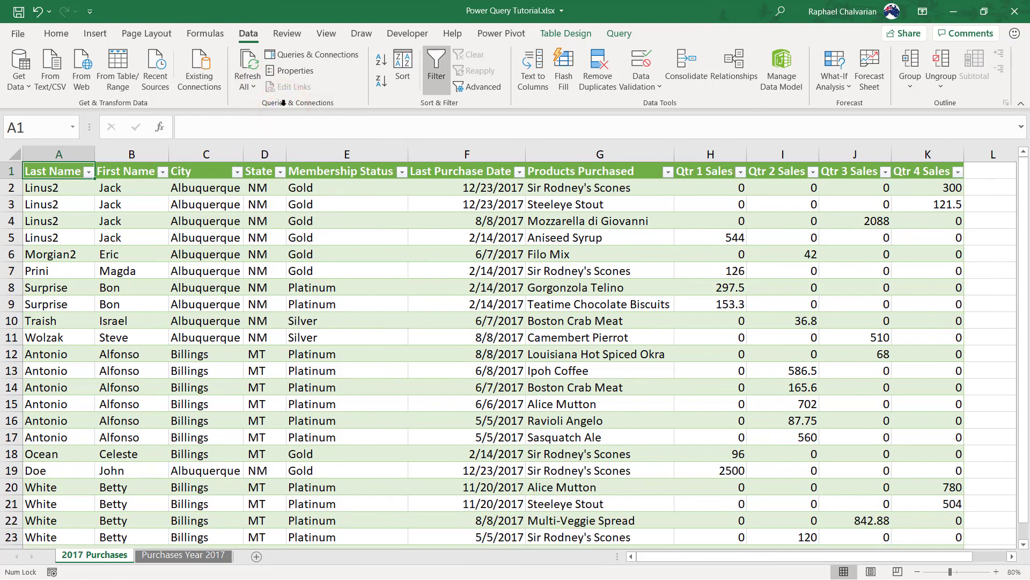
click(12, 470)
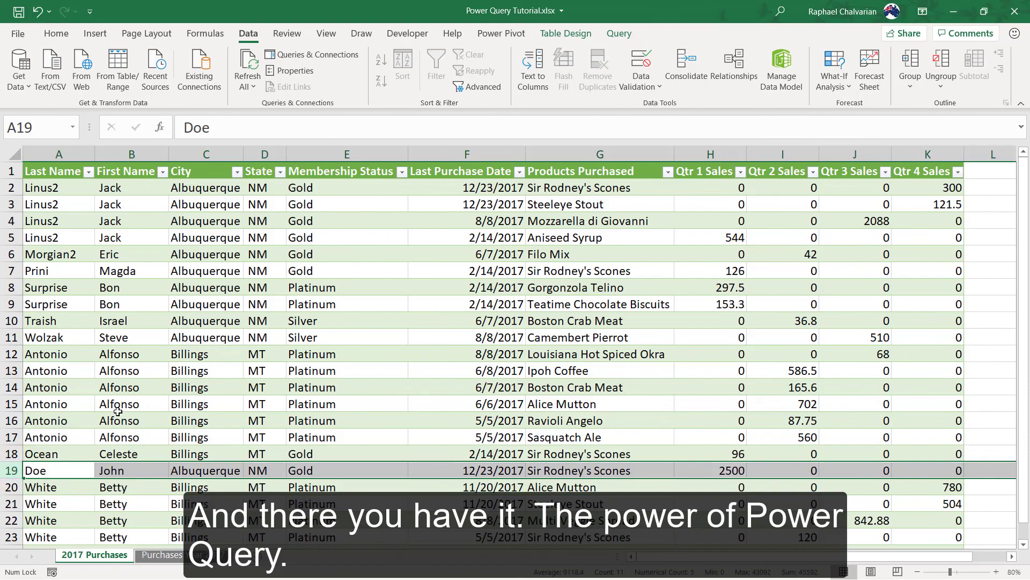